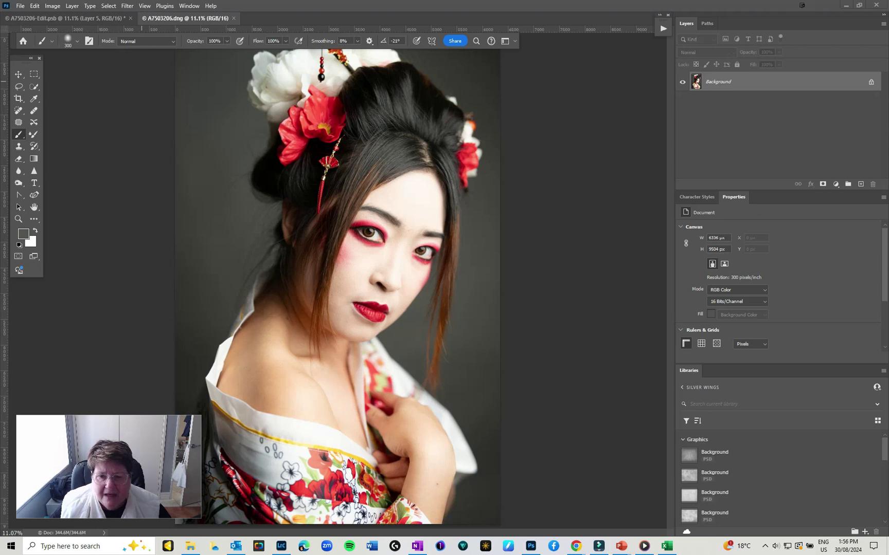
Examine the portrait up close, checking the face, shoulder skin and the stray hairs around the neck
click(606, 261)
key(ctrl+plus)
key(ctrl+plus)
key(ctrl+plus)
key(ctrl+plus)
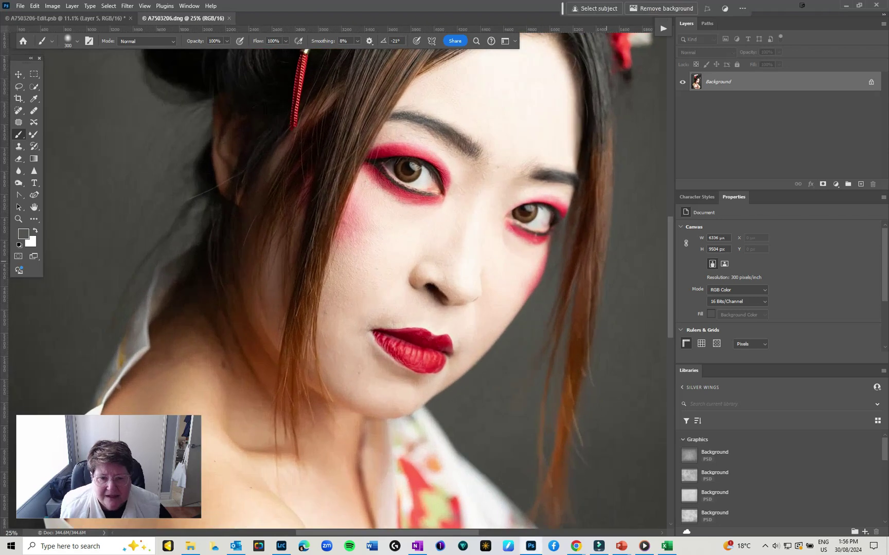
drag(401, 406, 500, 221)
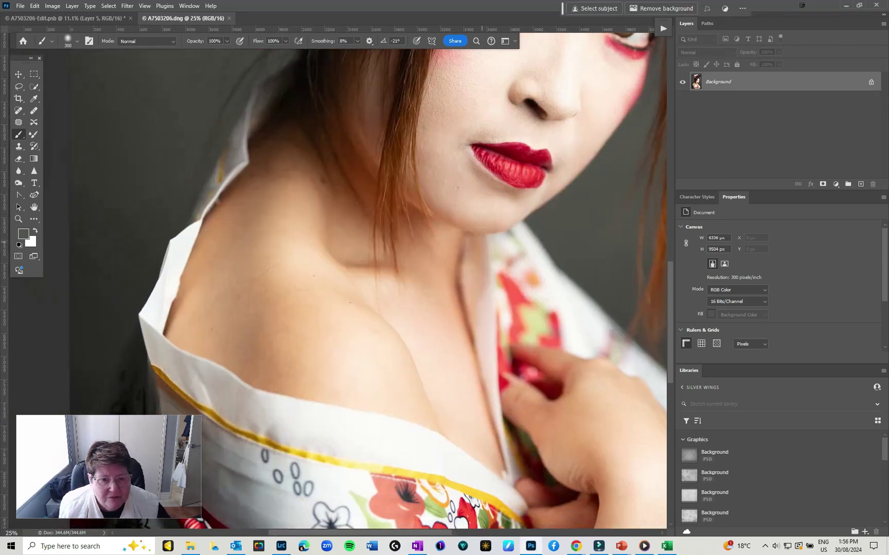
drag(299, 288, 269, 266)
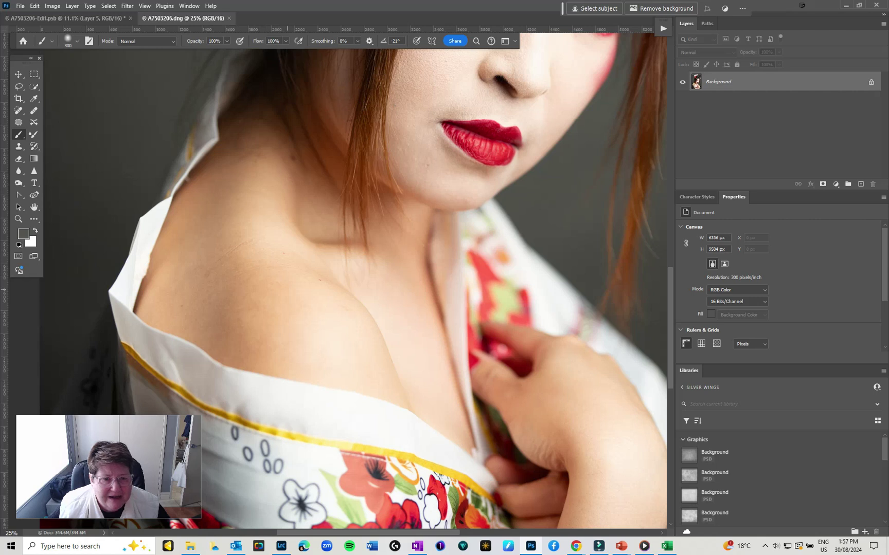
scroll(354, 280, up, 5)
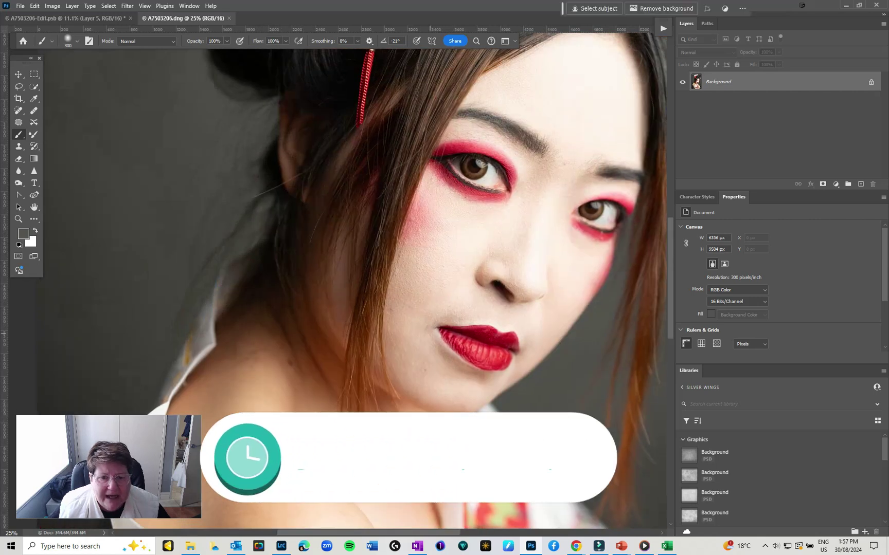
drag(433, 202, 429, 438)
drag(549, 276, 622, 50)
drag(386, 356, 399, 378)
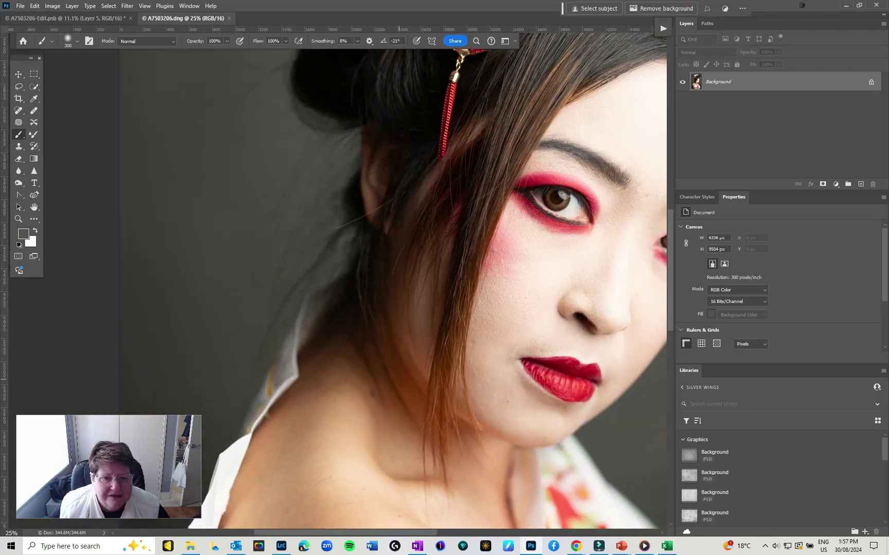
Choose the Healing Brush tool and enlarge its brush size to 100
click(34, 111)
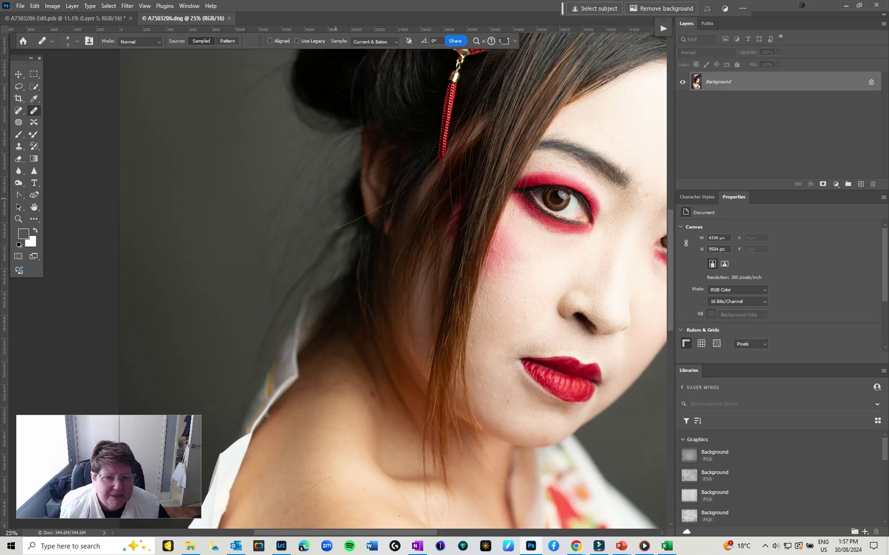
scroll(336, 367, down, 3)
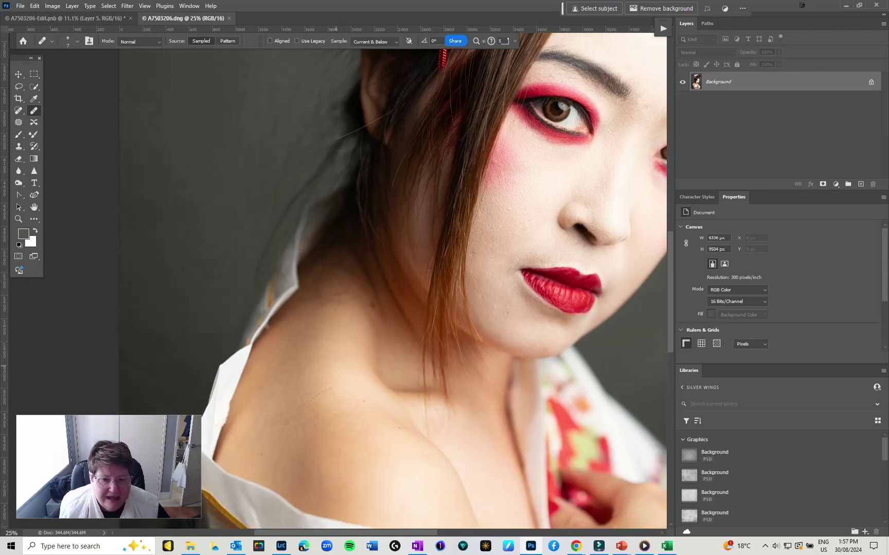
key(bracketright)
key(bracketright)
key(bracketright)
key(bracketright)
key(bracketright)
key(bracketright)
key(bracketright)
key(bracketright)
key(bracketright)
key(bracketright)
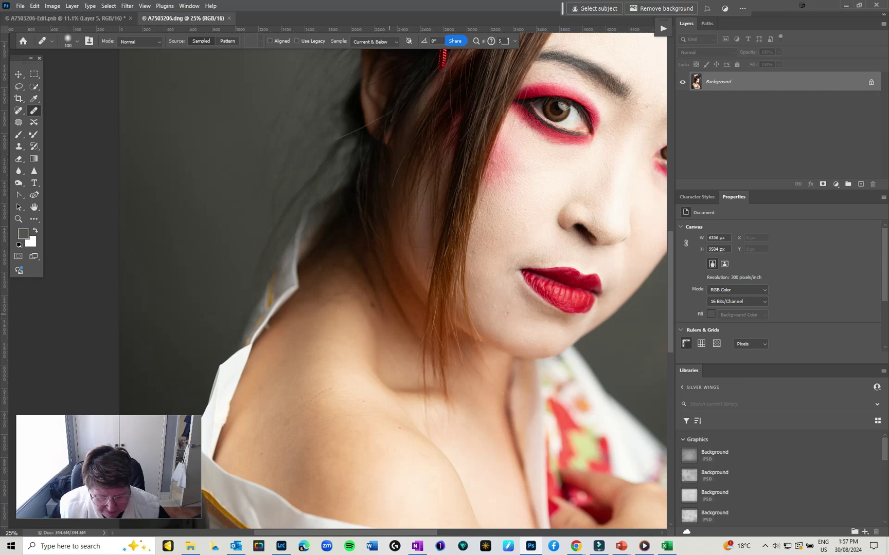
key(ctrl+j)
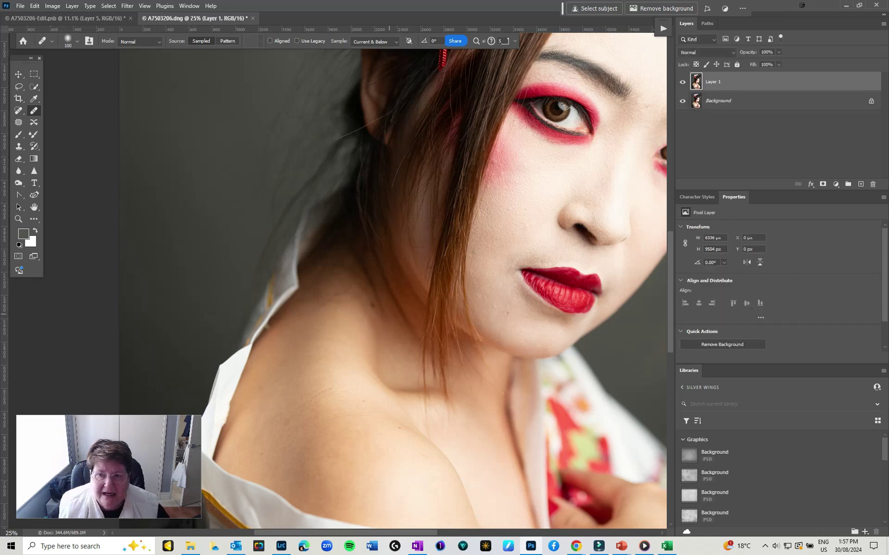
key(ctrl+0)
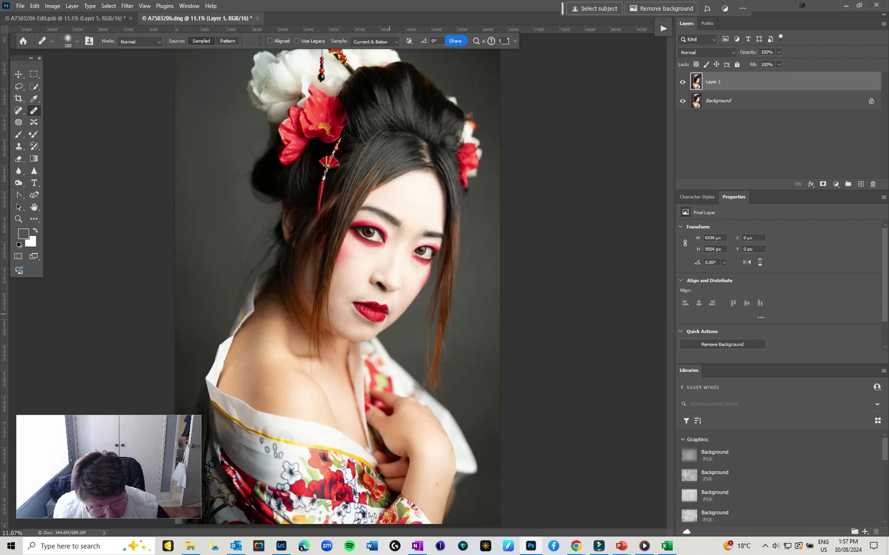
key(ctrl+z)
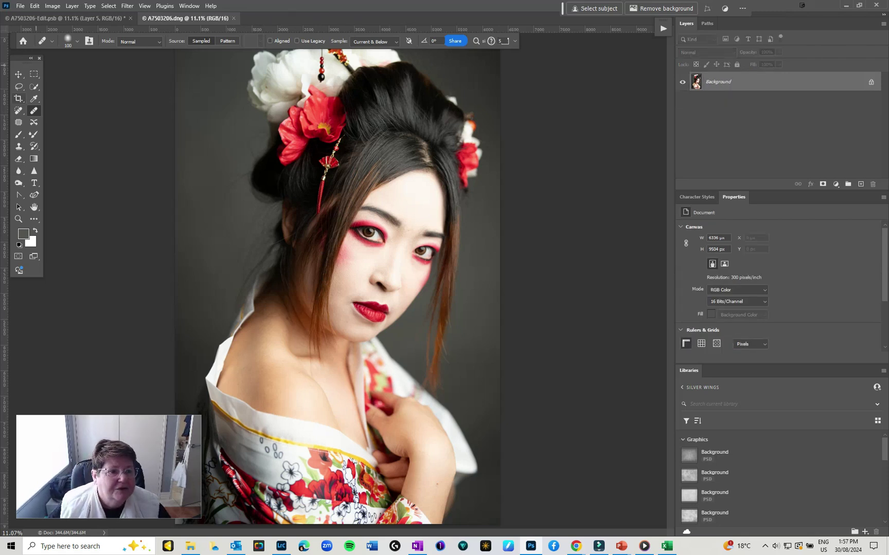
Enlarge the 4:5 crop frame to the portrait's full height so it extends past both sides of the photo
key(c)
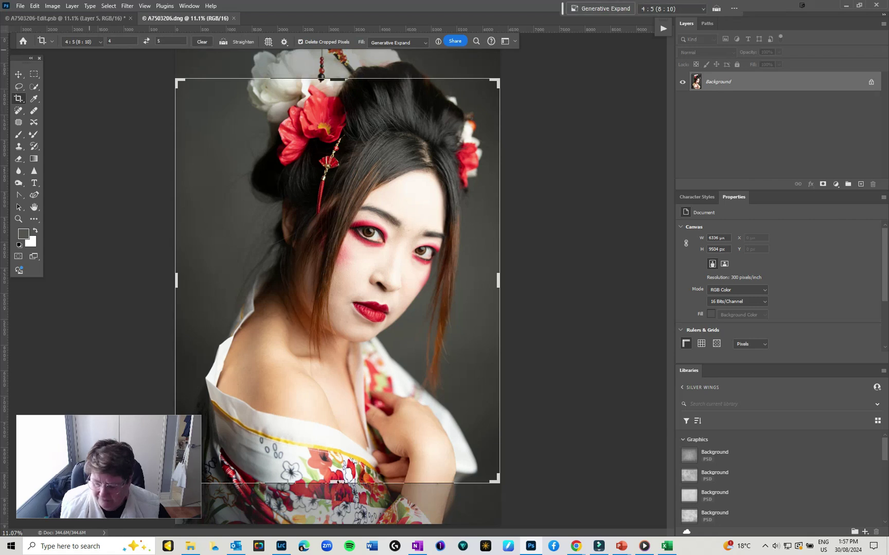
key(ctrl+minus)
key(ctrl+minus)
drag(338, 166, 337, 156)
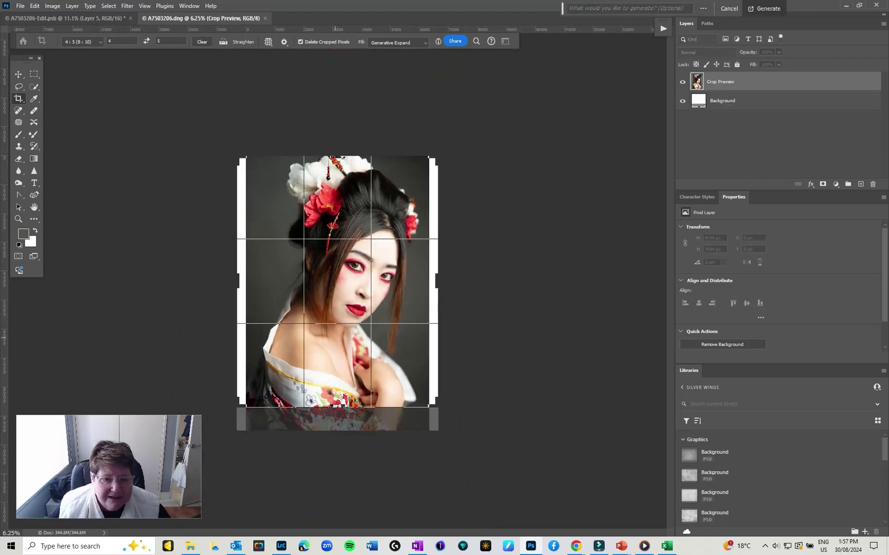
drag(338, 408, 340, 416)
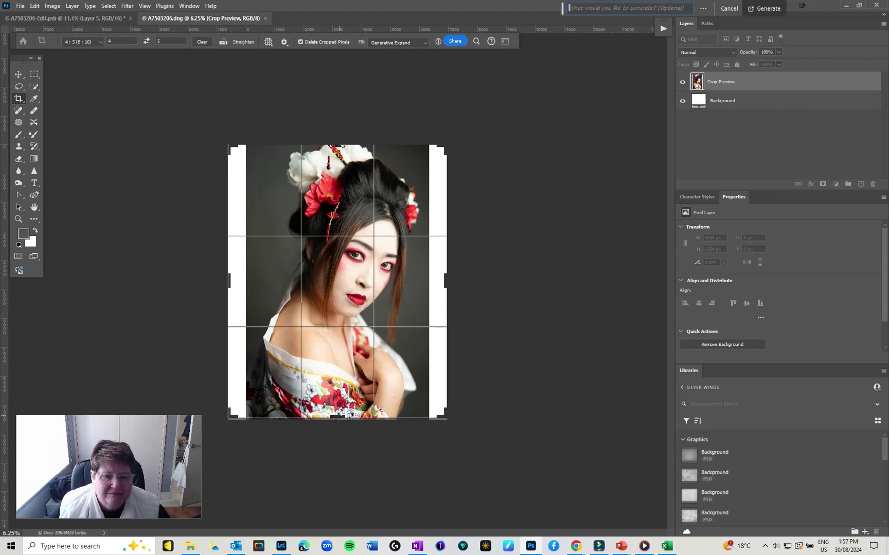
drag(338, 418, 339, 419)
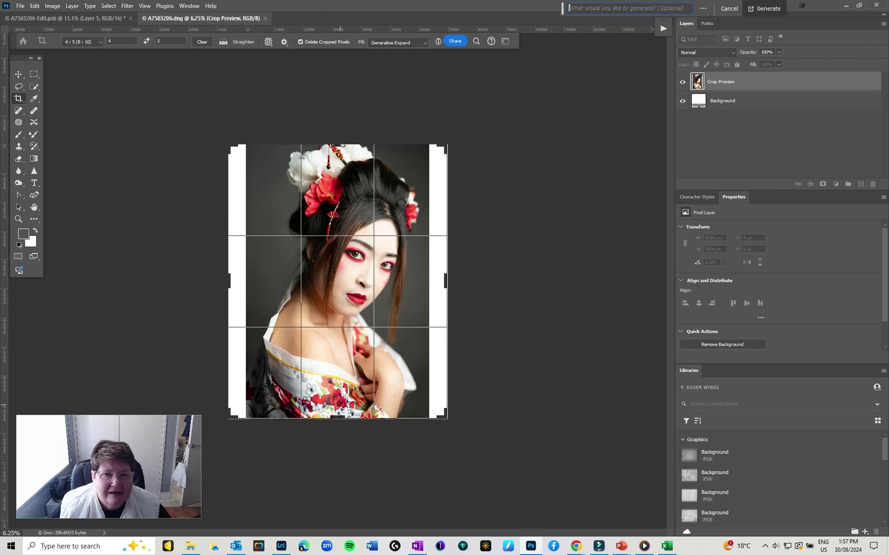
Fill the blank side areas of the enlarged crop using Generative Expand without a prompt
click(414, 42)
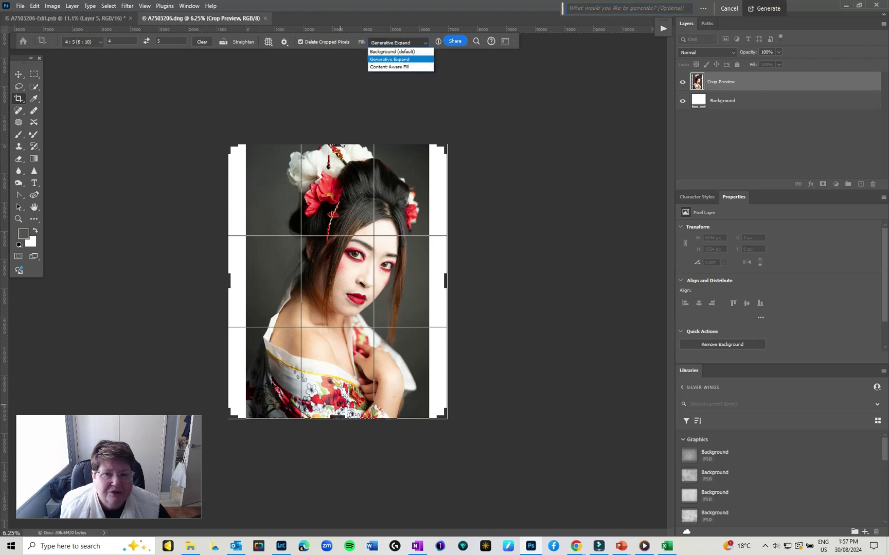
click(399, 60)
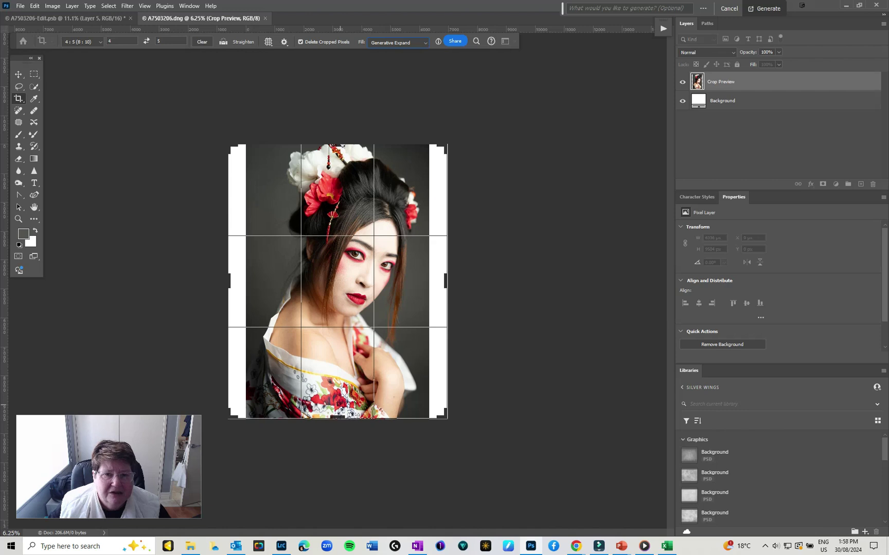
click(414, 42)
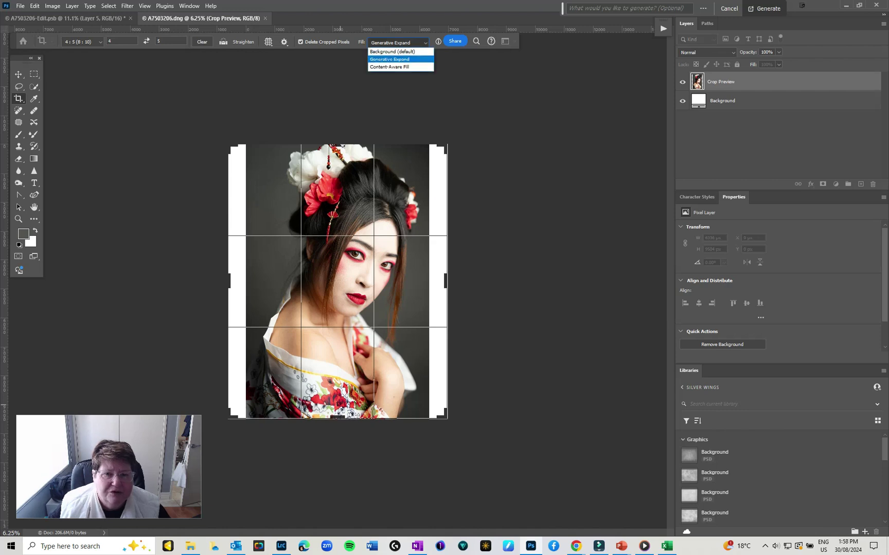
click(398, 59)
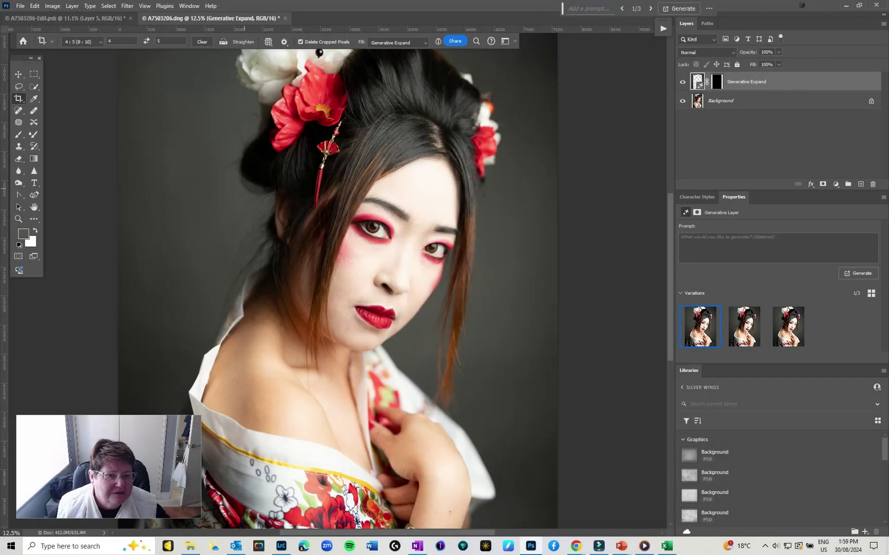
Compare the three generated background variations and delete the third and second, keeping the first
drag(245, 188, 316, 186)
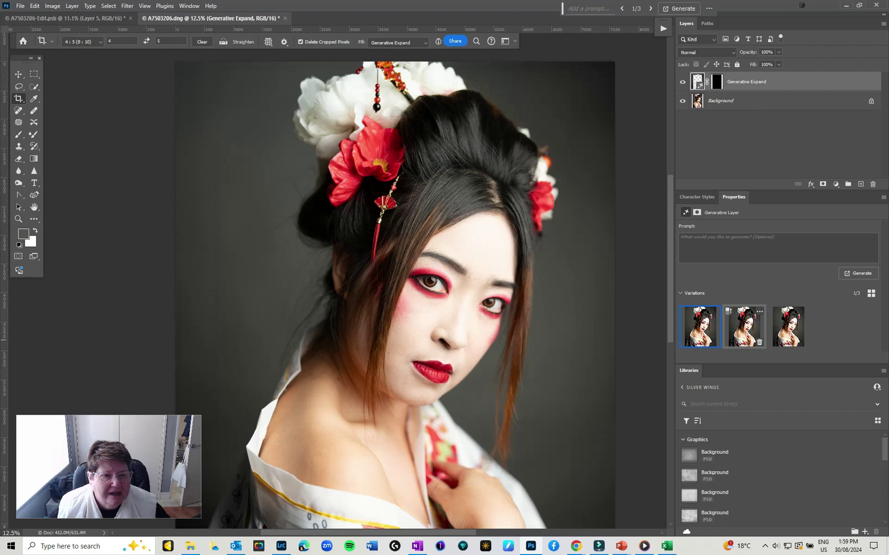
click(743, 327)
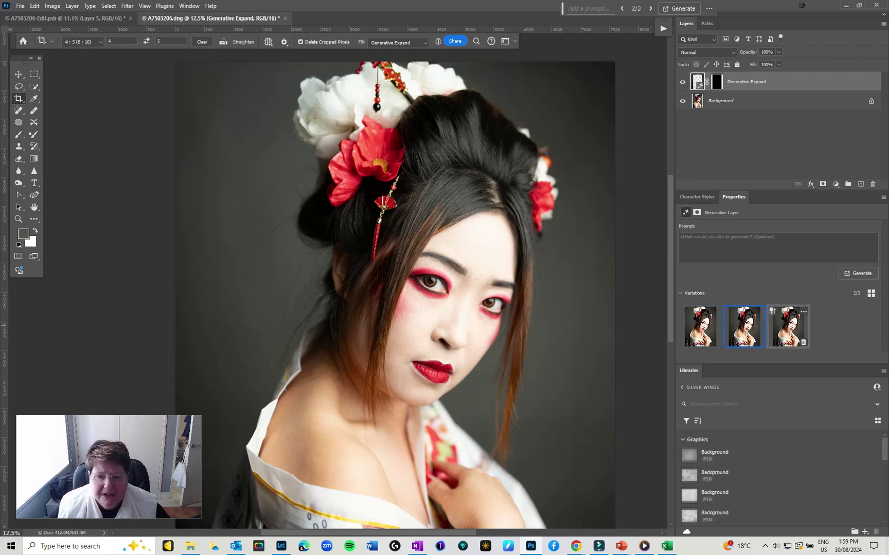
click(787, 326)
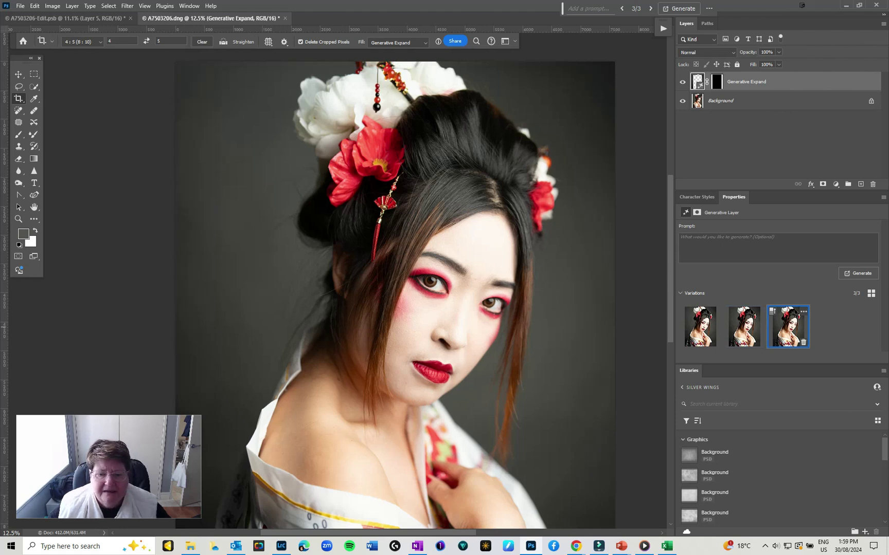
key(ctrl+0)
click(803, 342)
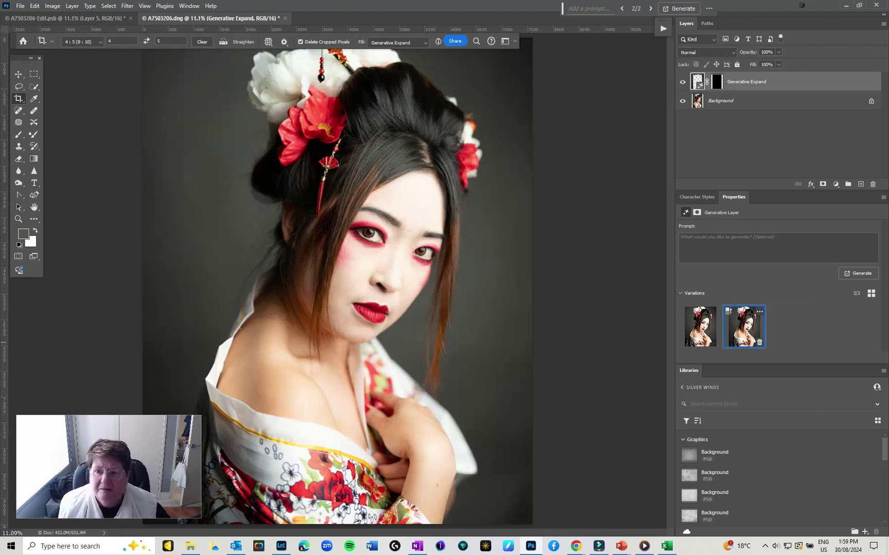
click(759, 342)
Merge the Generative Expand layer with the Background layer
shift+click(734, 99)
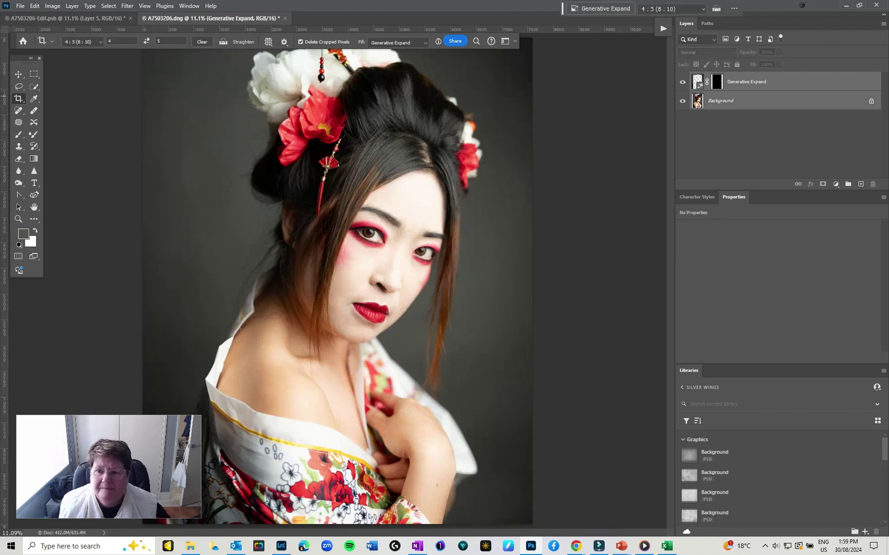
right_click(734, 97)
click(759, 180)
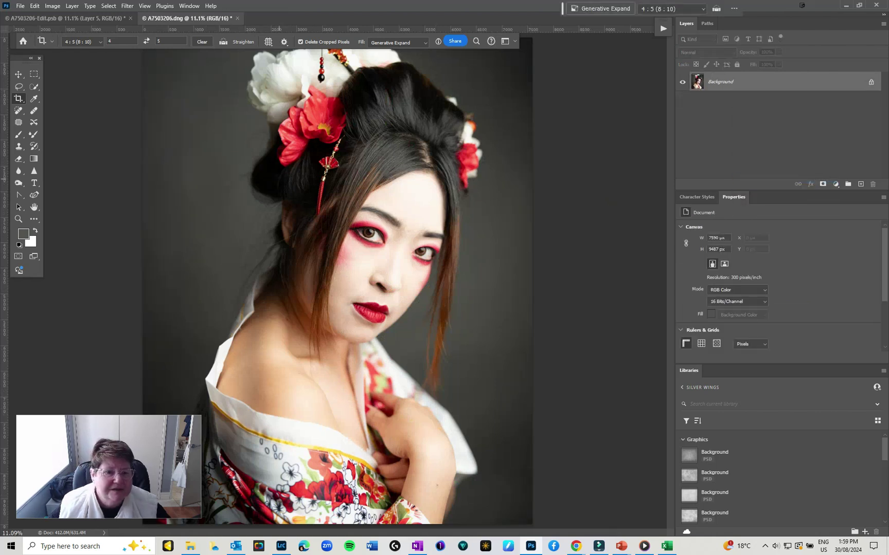
Select a tall strip of backdrop along the photo's left edge and fill it with Content-Aware at 100% opacity
key(ctrl+minus)
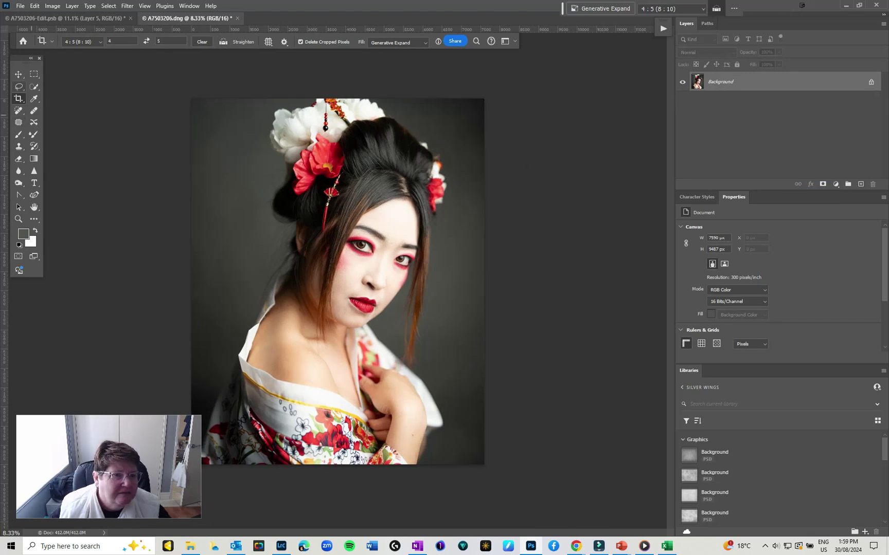
click(34, 74)
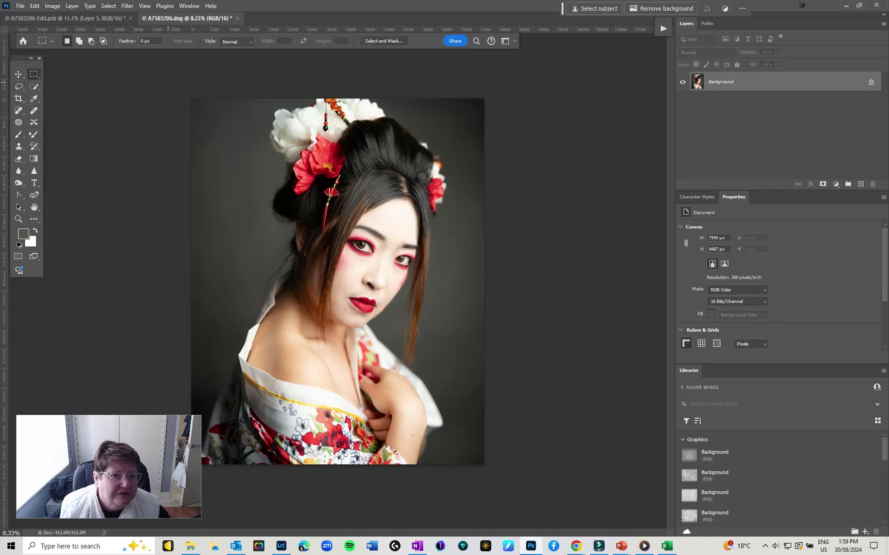
drag(191, 99, 227, 370)
right_click(221, 242)
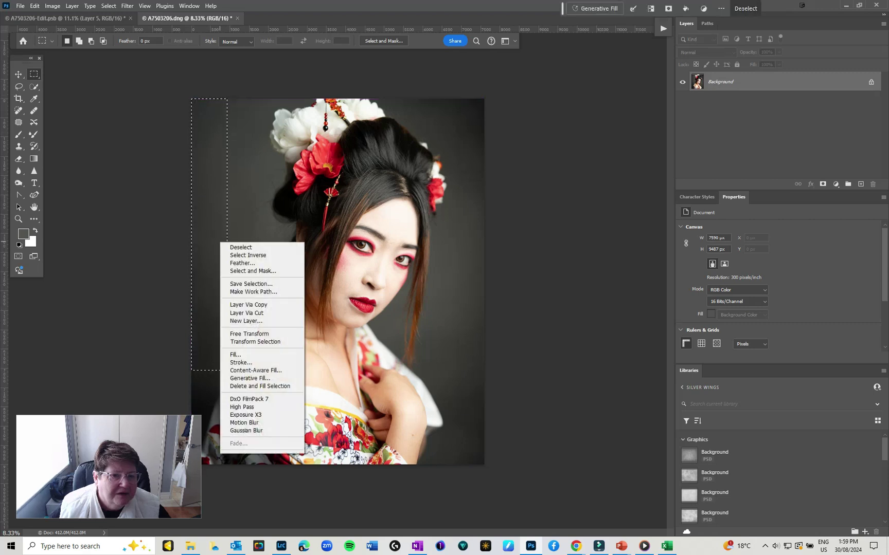
click(241, 354)
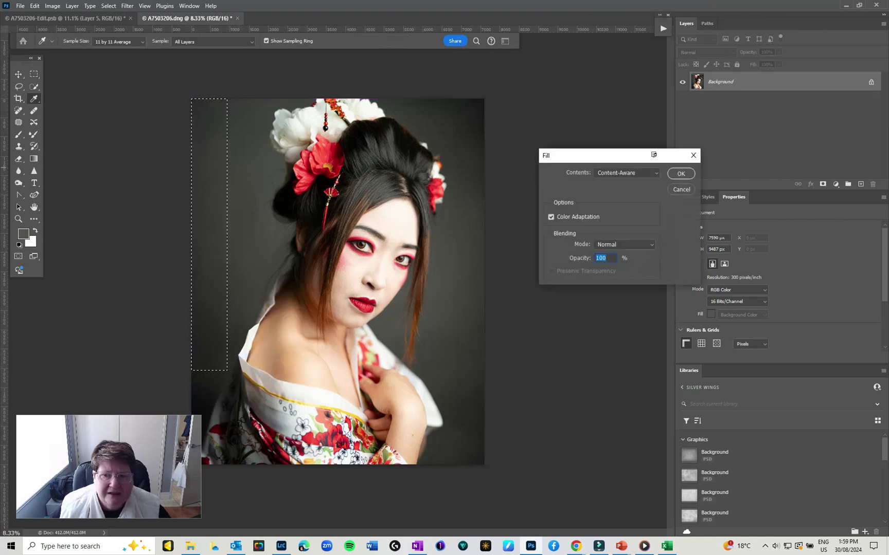
key(Return)
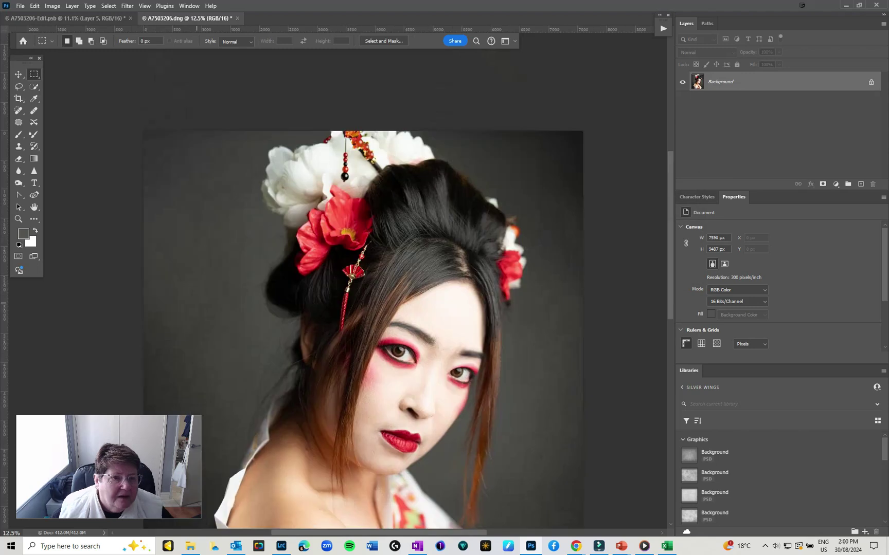
Select a tall strip of backdrop along the photo's right edge and fill it with Content-Aware at 100% opacity
drag(198, 300, 73, 207)
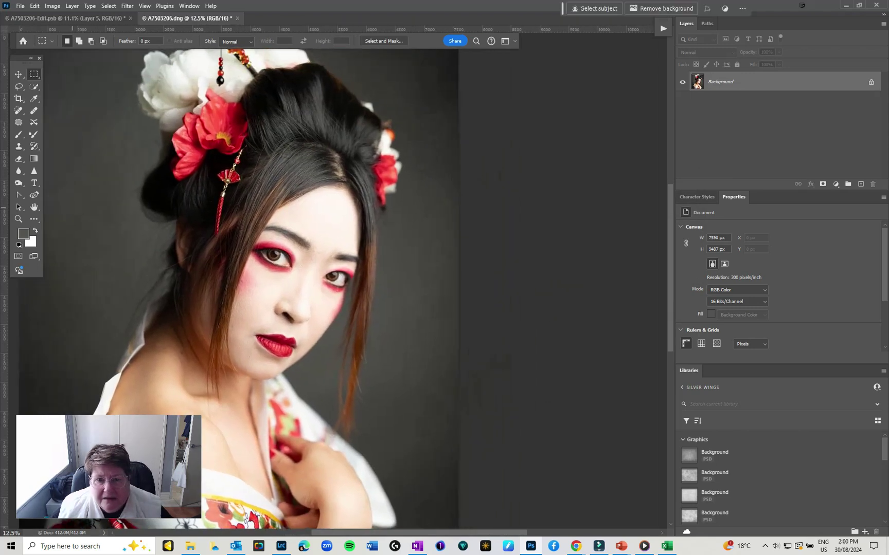
drag(403, 228, 319, 262)
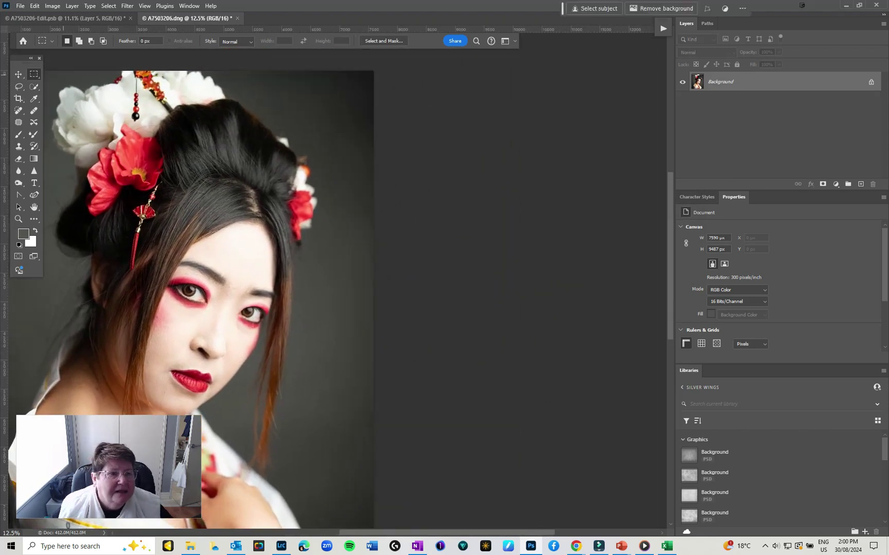
drag(319, 70, 373, 522)
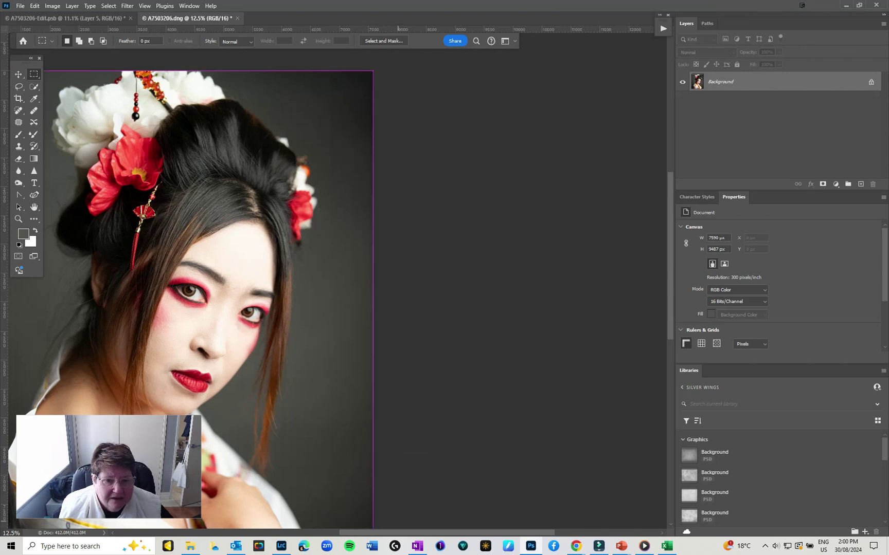
right_click(359, 327)
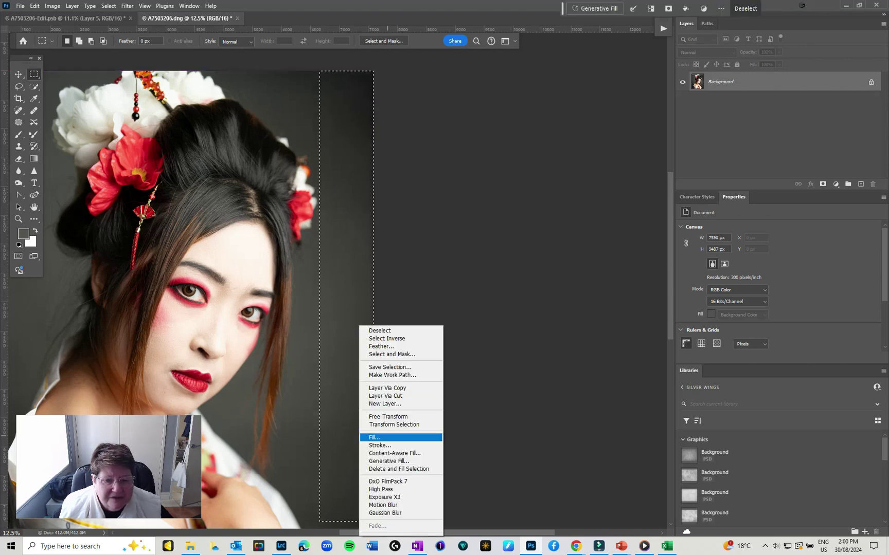
click(374, 437)
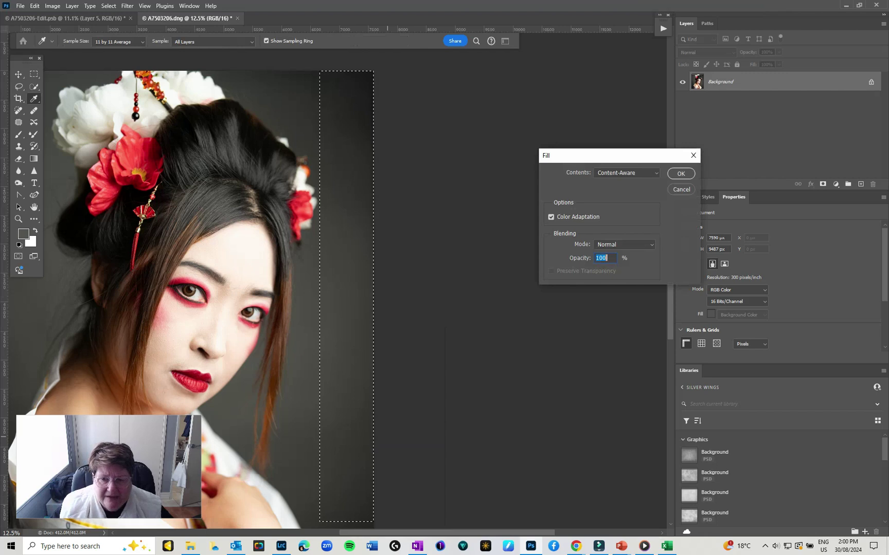
click(680, 173)
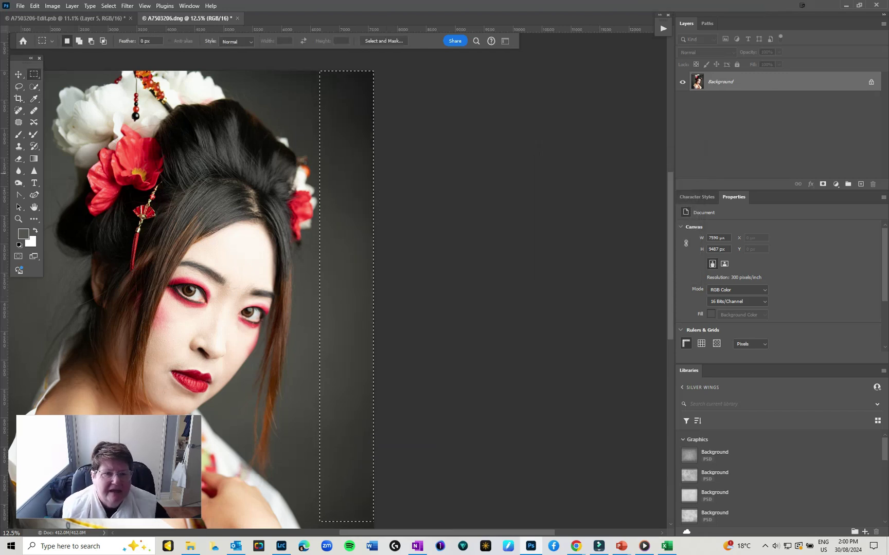
Clear the selection and duplicate the Background layer
key(ctrl+d)
drag(339, 261, 516, 256)
key(ctrl+j)
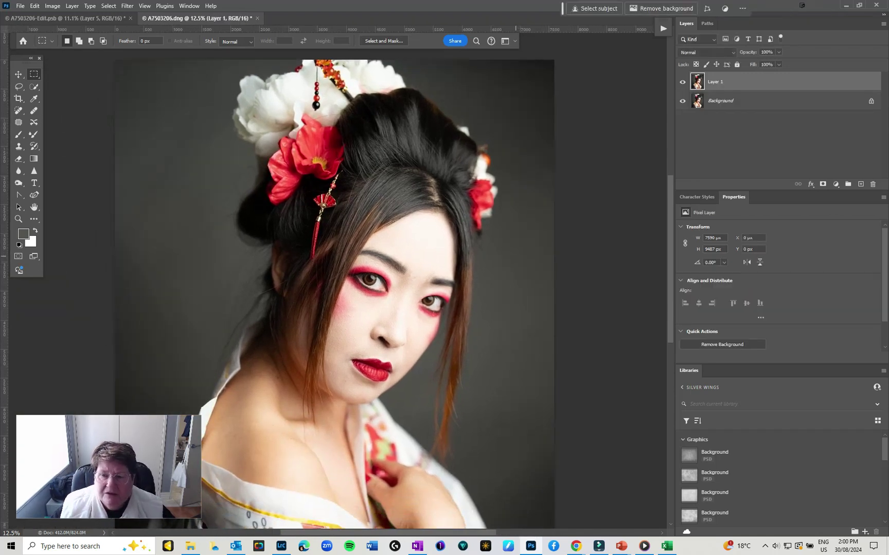
Paint out the stray hairs beside the ear, across the hanging hair and over the adjacent backdrop with a small Spot Healing Brush
key(ctrl+plus)
key(ctrl+plus)
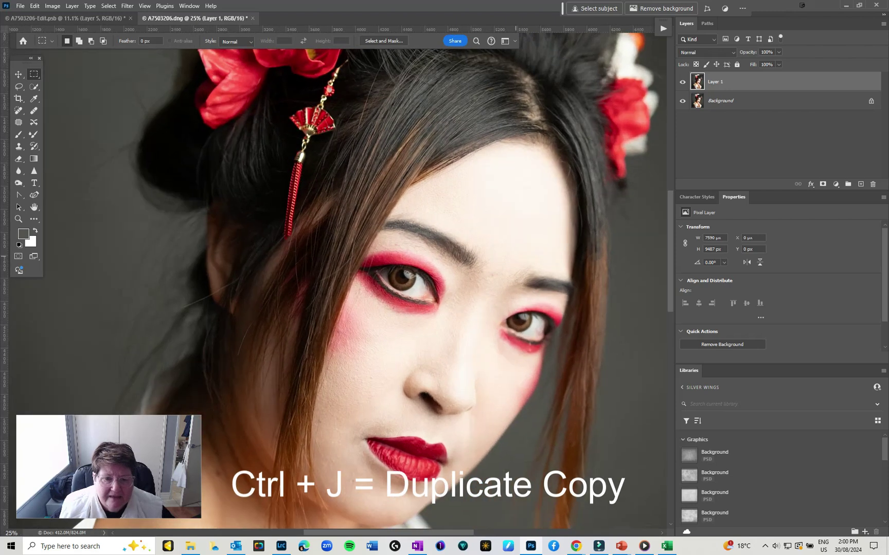
key(ctrl+plus)
drag(516, 257, 696, 119)
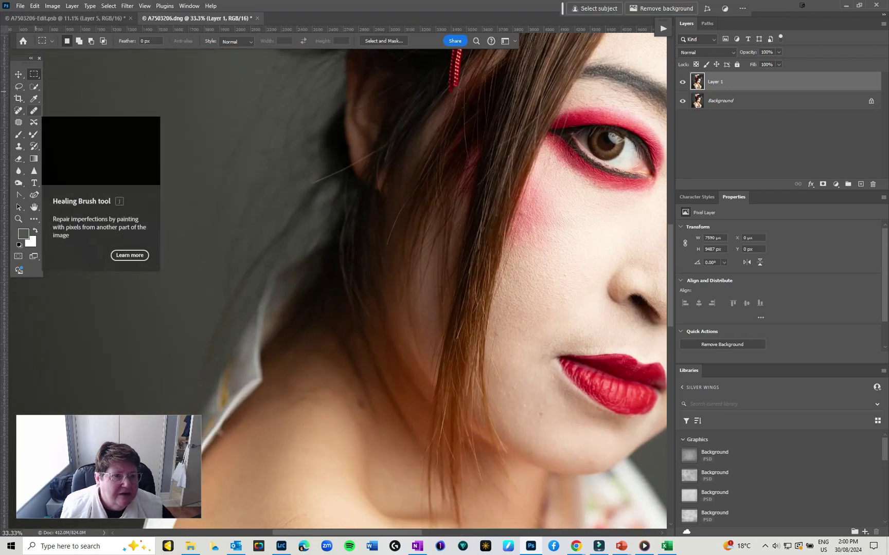
click(33, 111)
key(bracketleft)
key(bracketleft)
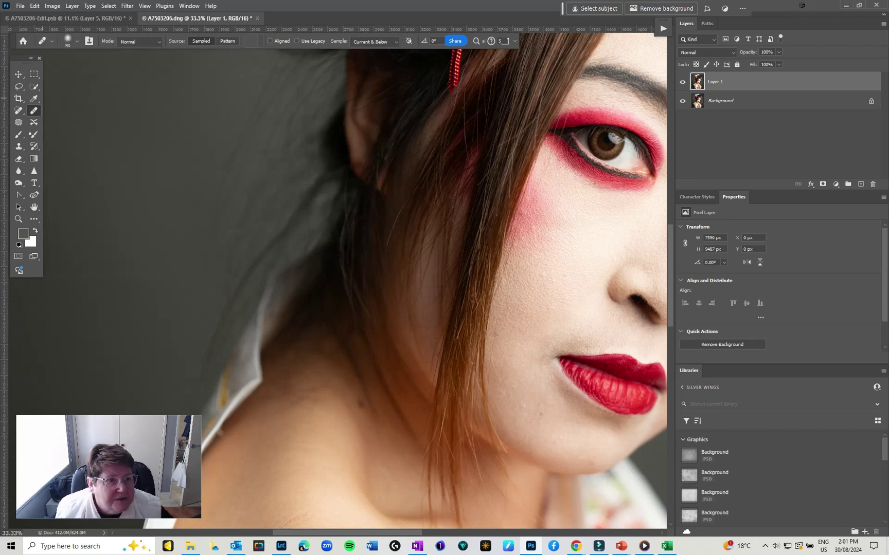
click(18, 110)
key(bracketleft)
key(bracketleft)
key(bracketleft)
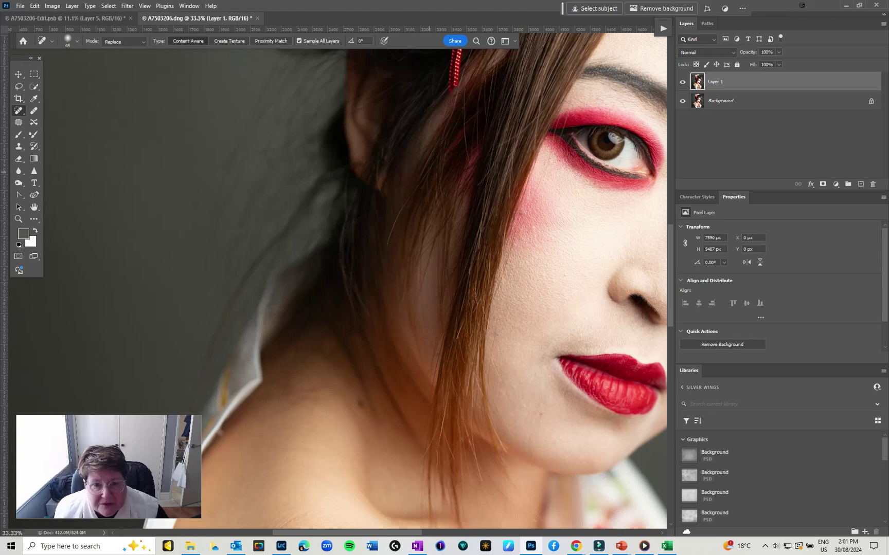
drag(395, 222, 386, 250)
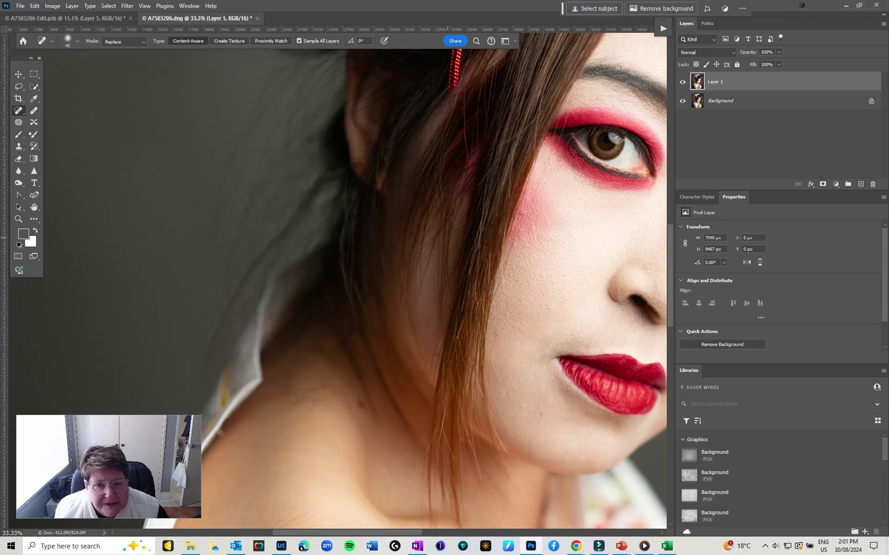
drag(500, 145, 537, 116)
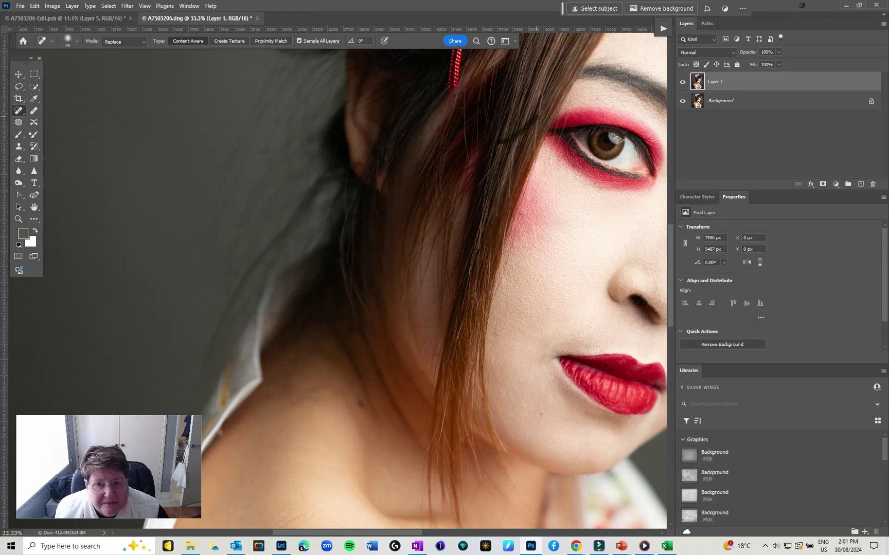
drag(255, 225, 226, 238)
Heal the dark mark on the neck, the cheek blemishes and the loose strands along the hair's edge by the face
mouse_move(357, 400)
mouse_down()
mouse_move(366, 423)
mouse_move(357, 415)
mouse_up()
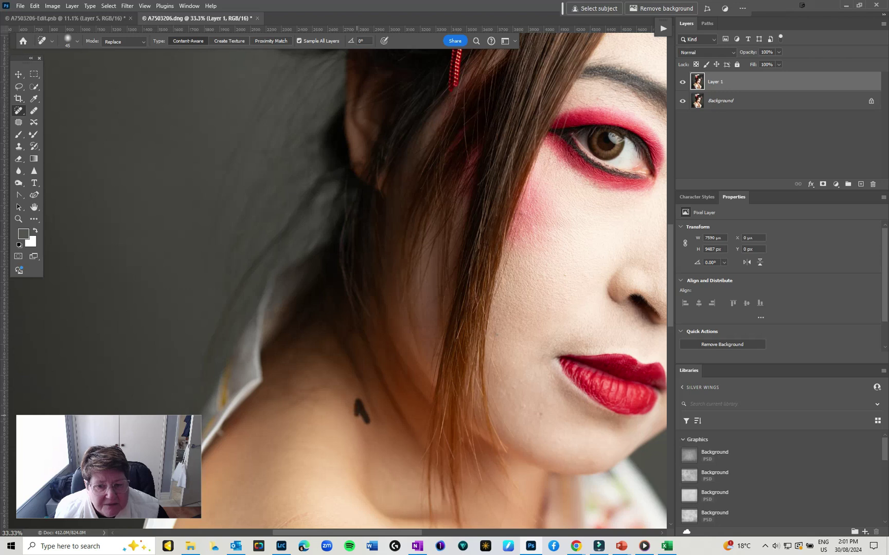
mouse_move(498, 328)
mouse_down()
mouse_move(490, 378)
mouse_move(503, 376)
mouse_move(499, 353)
mouse_move(512, 395)
mouse_move(538, 411)
mouse_move(524, 318)
mouse_up()
drag(570, 267, 558, 281)
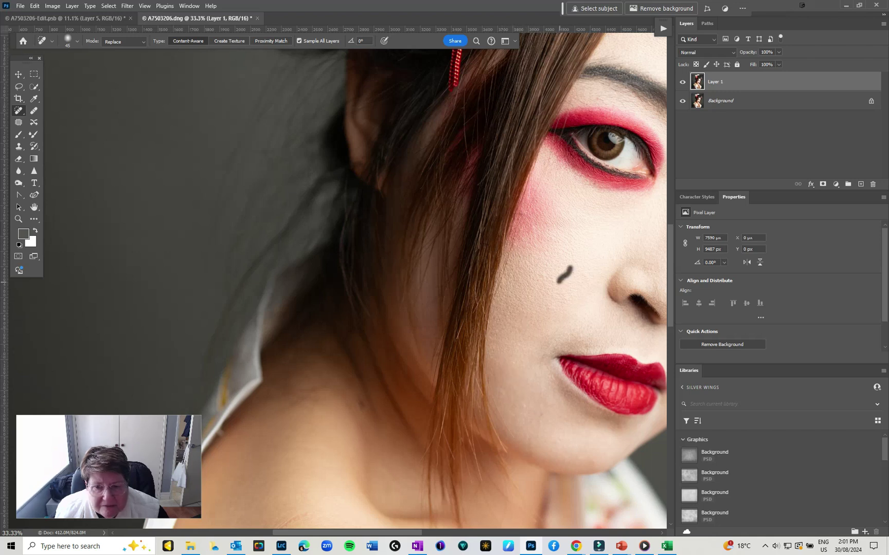
drag(570, 101, 515, 276)
drag(516, 270, 463, 411)
Use the Healing Brush to repair the forehead's hairline edge with clean forehead skin sampled beside it
click(34, 110)
drag(555, 308, 332, 294)
alt+click(519, 162)
drag(544, 162, 544, 156)
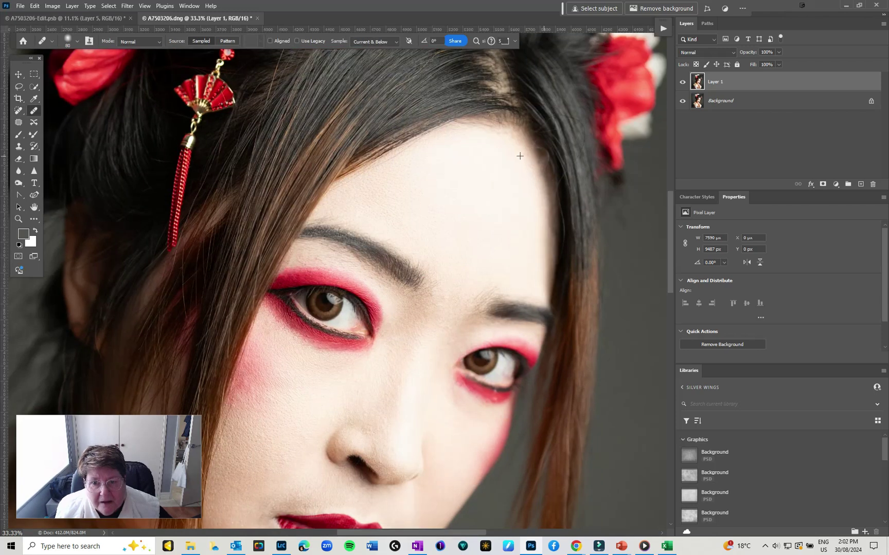
Remove flyaway hairs around the hairline, crown and hair flowers and on the nearby backdrop with the Spot Healing Brush
click(18, 111)
drag(582, 116, 561, 227)
drag(561, 228, 333, 223)
drag(400, 189, 413, 222)
drag(406, 169, 458, 389)
drag(319, 154, 449, 302)
drag(444, 173, 411, 118)
drag(407, 146, 362, 117)
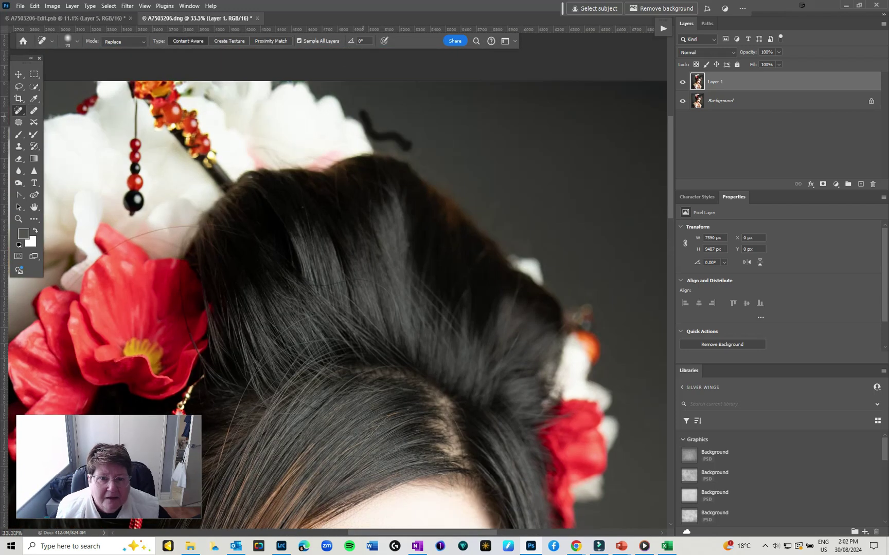
drag(288, 233, 480, 197)
drag(324, 201, 405, 191)
drag(280, 228, 264, 246)
mouse_move(252, 258)
mouse_down()
mouse_move(243, 263)
mouse_move(267, 245)
mouse_up()
click(34, 111)
click(19, 110)
click(160, 193)
Even out the patchy backdrop beside the hair with a 600 px Clone Stamp at 100% opacity, sampling nearby clean backdrop
key(ctrl+minus)
key(ctrl+minus)
drag(202, 273, 350, 154)
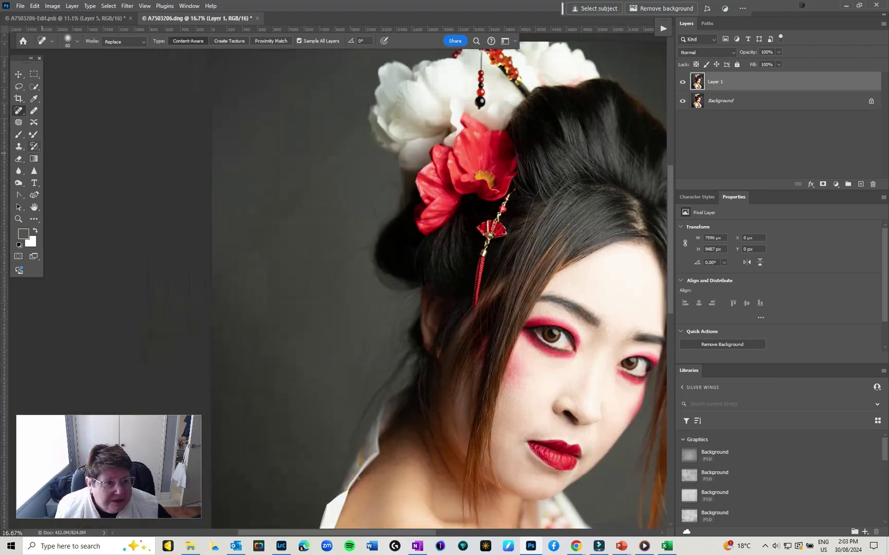
click(18, 147)
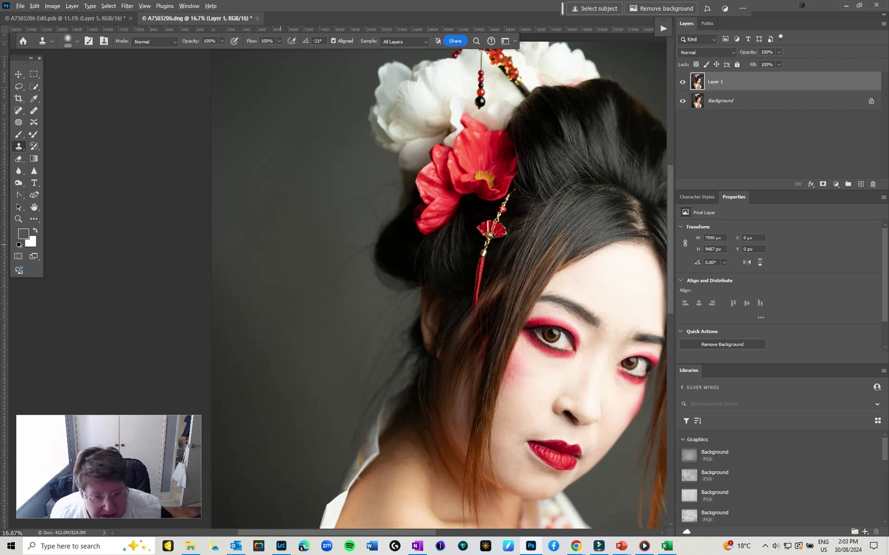
alt+click(317, 291)
click(356, 251)
alt+click(321, 333)
drag(361, 305, 369, 311)
Smooth the skin creases on the bare shoulder using a 175 px Clone Stamp at 70% opacity with skin sampled close by
drag(341, 361, 288, 154)
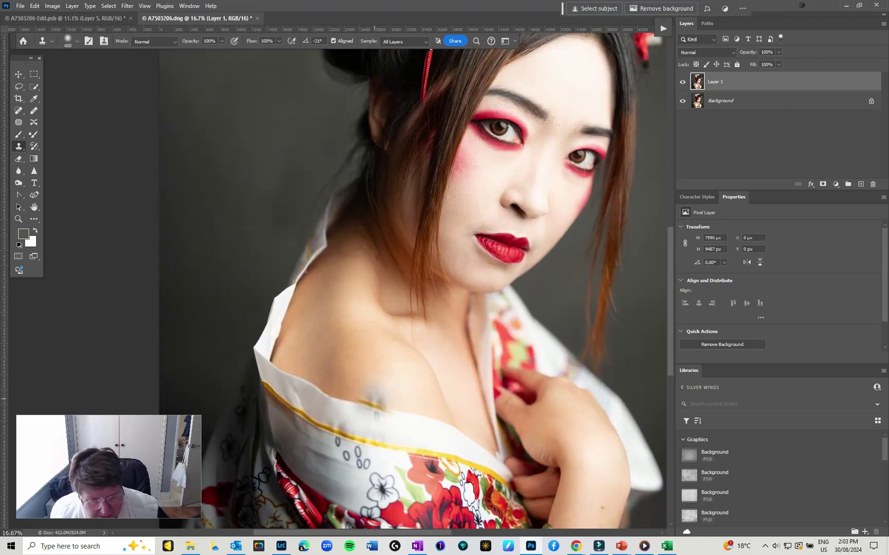
key(ctrl+plus)
key(ctrl+plus)
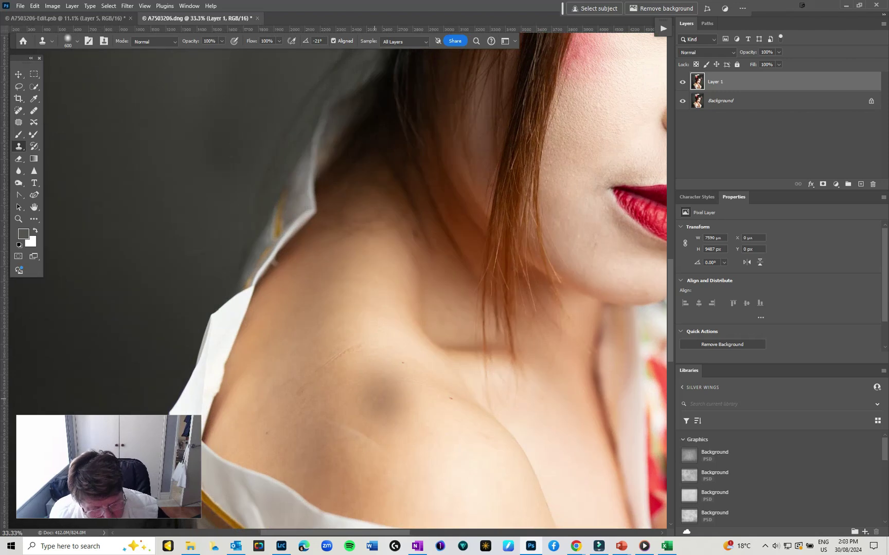
key([)
key([)
key([)
key([)
key([)
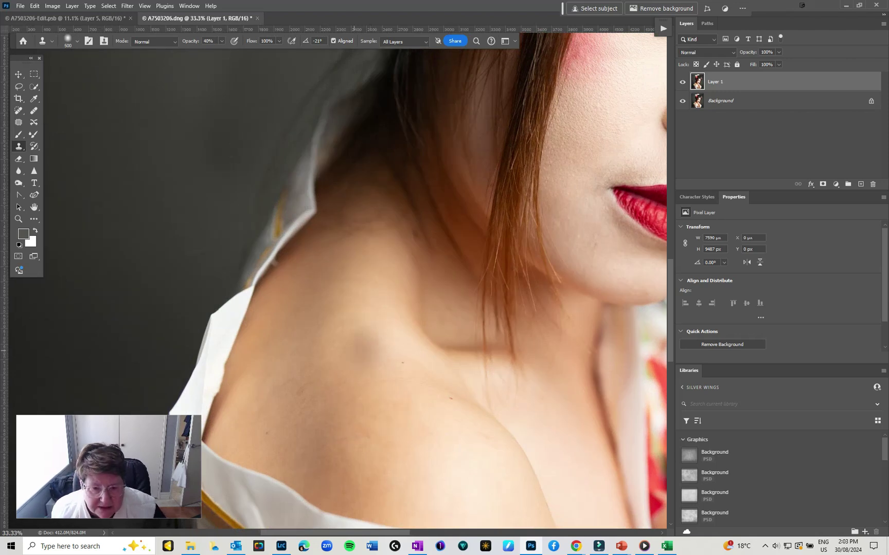
key(7)
alt+click(338, 325)
drag(347, 346, 330, 355)
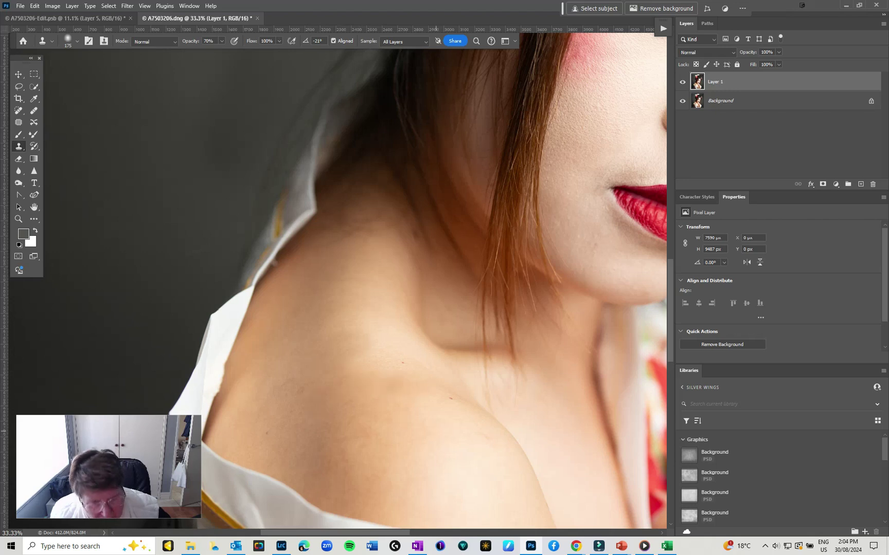
Heal the remaining small blemishes on the shoulder and face with the Healing Brush
key(j)
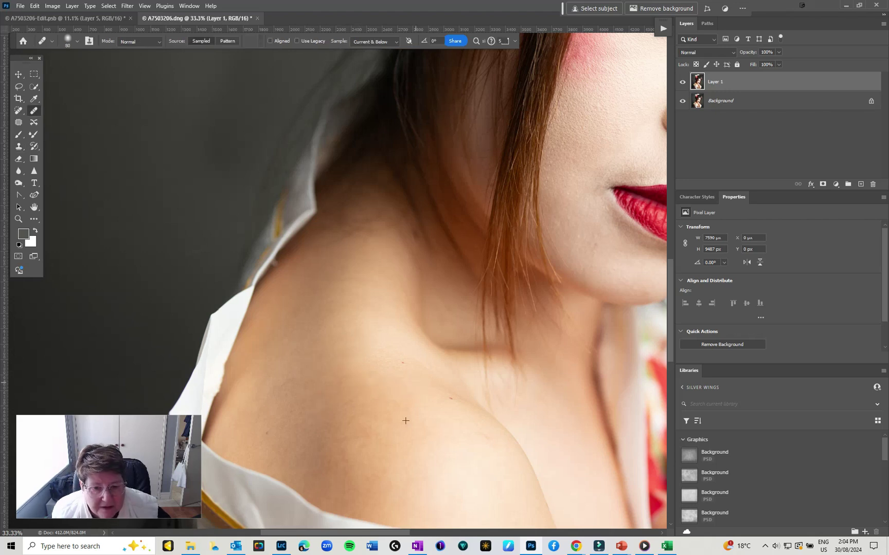
drag(272, 446, 77, 129)
drag(154, 129, 360, 411)
drag(129, 113, 361, 415)
drag(591, 67, 334, 463)
drag(565, 504, 447, 146)
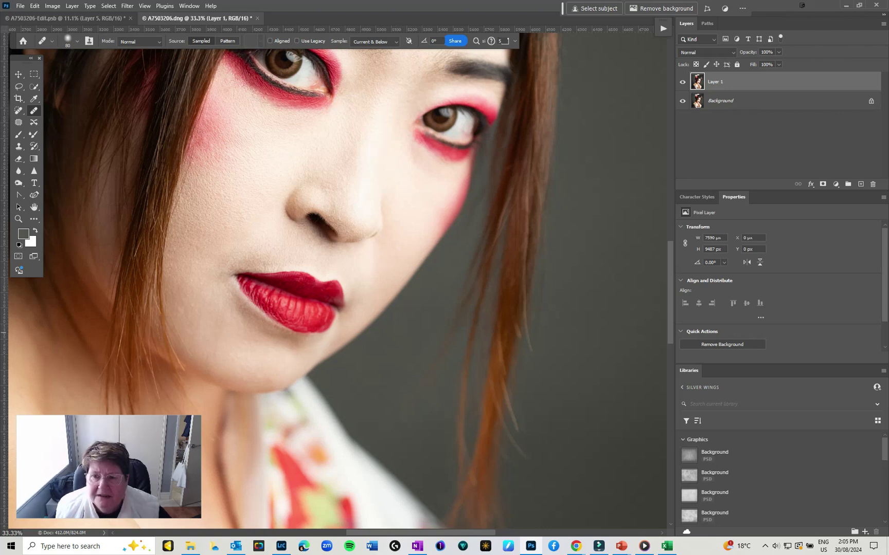
Rename the retouched duplicate layer as Background
double_click(723, 81)
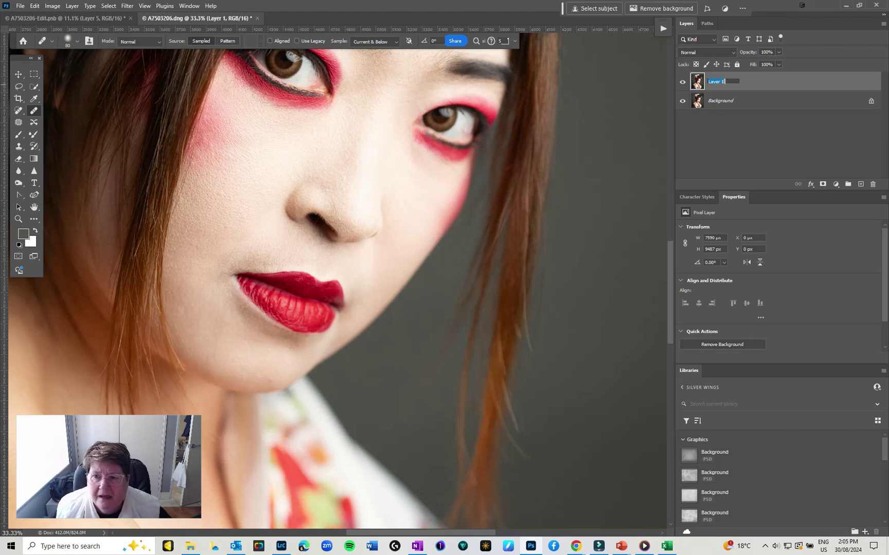
text(BACK)
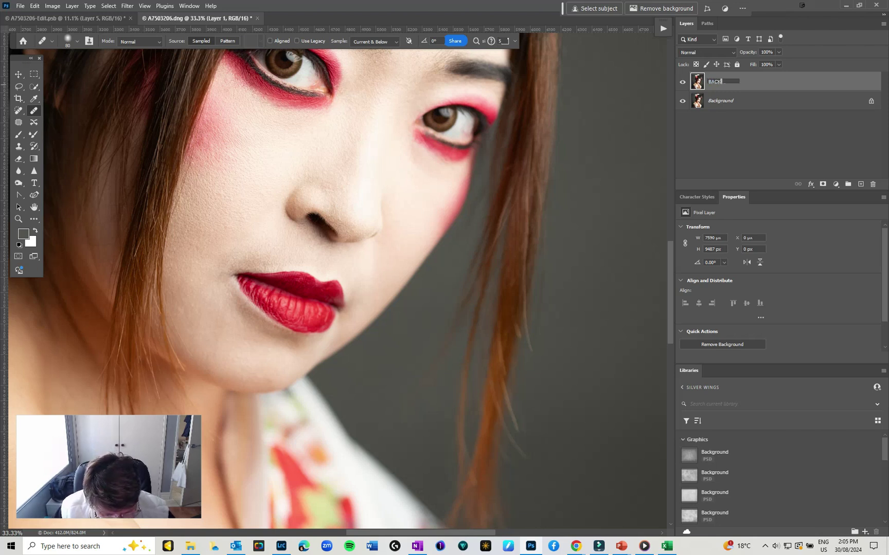
text(GROU)
key(BackSpace)
key(BackSpace)
key(BackSpace)
key(BackSpace)
key(BackSpace)
key(BackSpace)
key(BackSpace)
key(BackSpace)
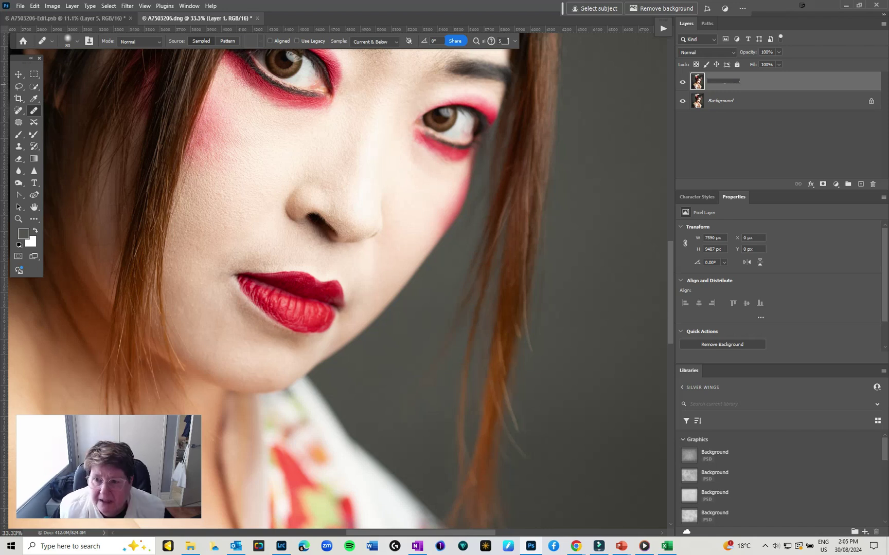
text(B)
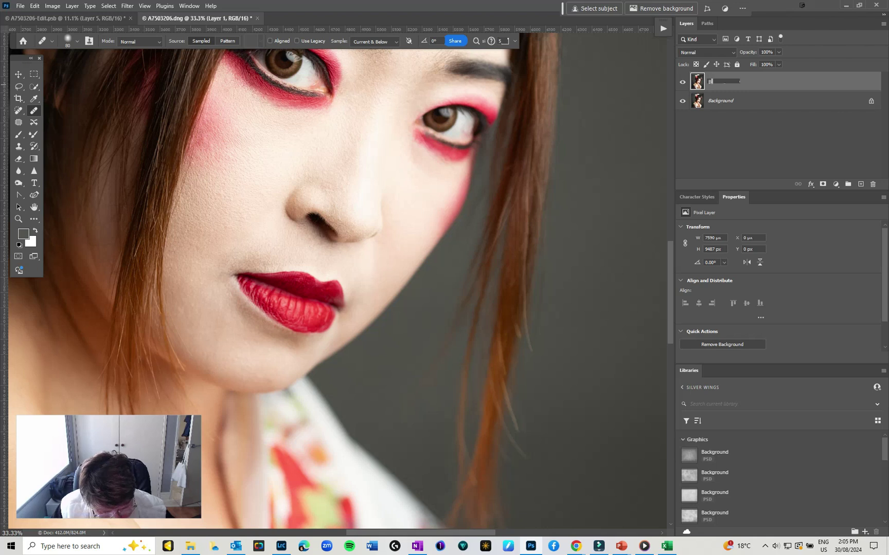
text(ackground)
key(Return)
Convert the locked bottom layer into a regular layer named Original
click(721, 101)
click(682, 102)
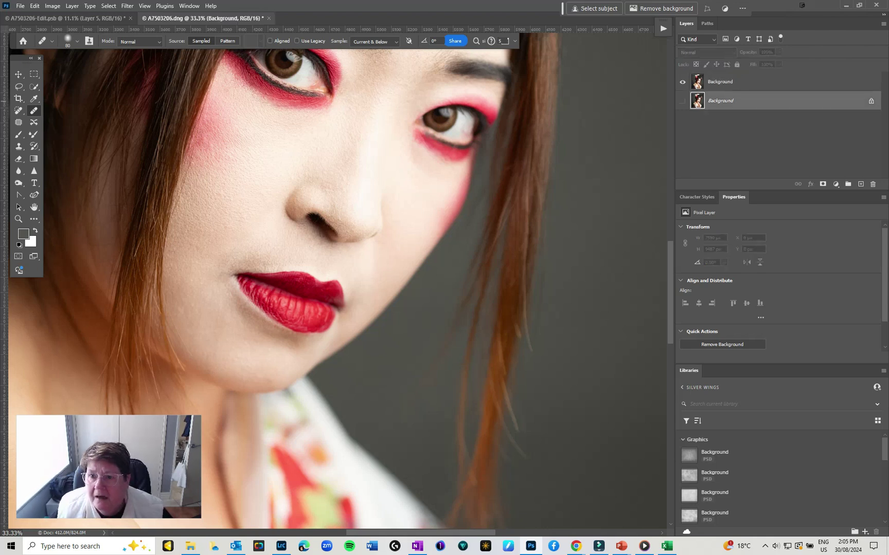
key(ctrl+shift+n)
text(Original)
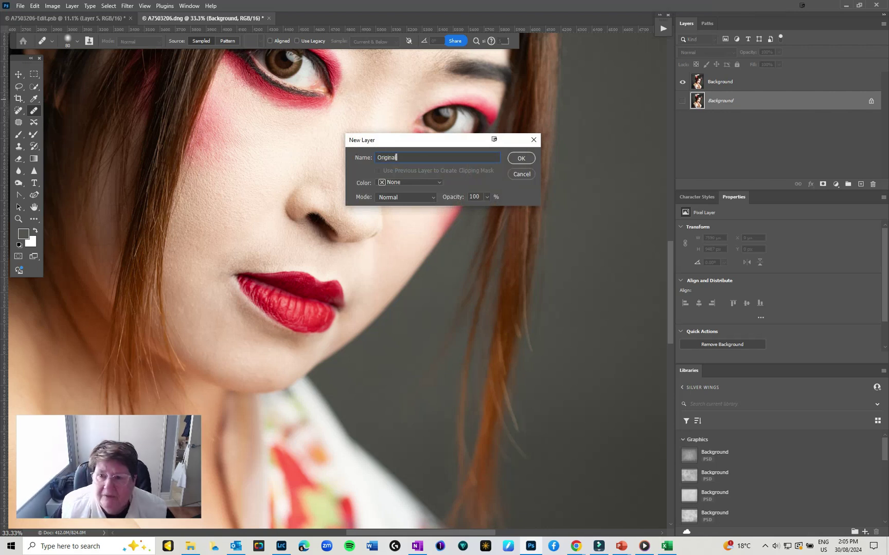
key(Return)
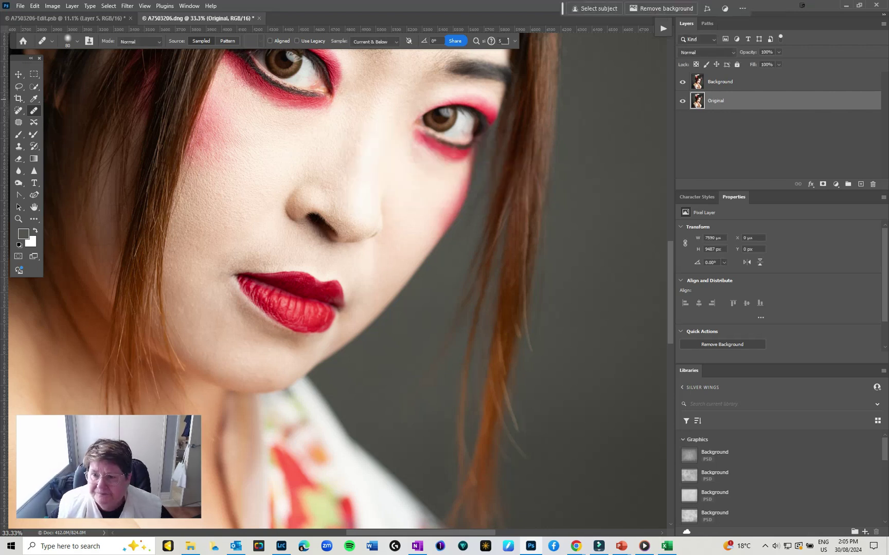
Run the Skin Re Touch action on the Background layer
click(725, 81)
click(663, 29)
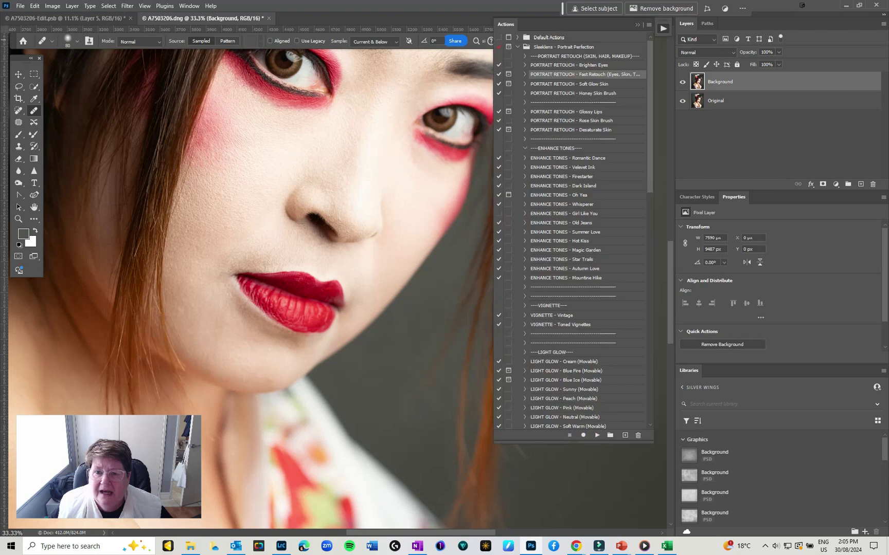
scroll(586, 232, down, 15)
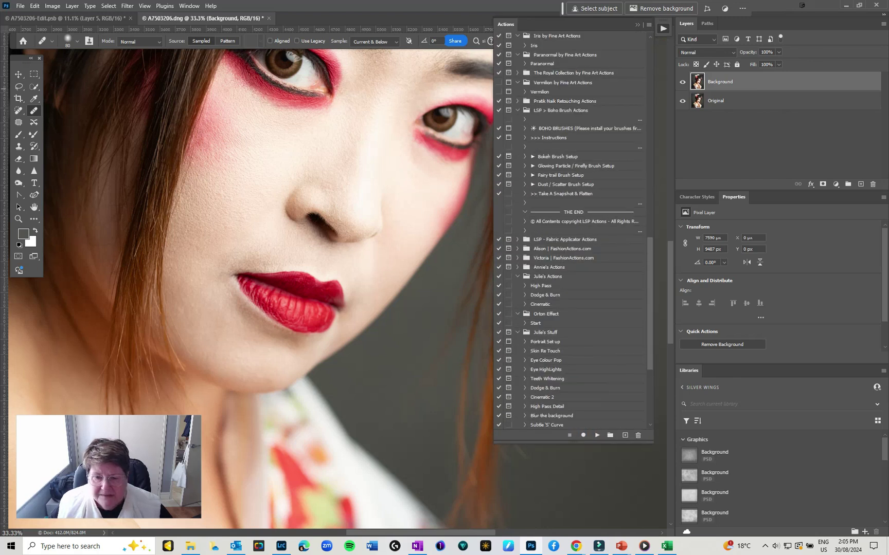
click(545, 351)
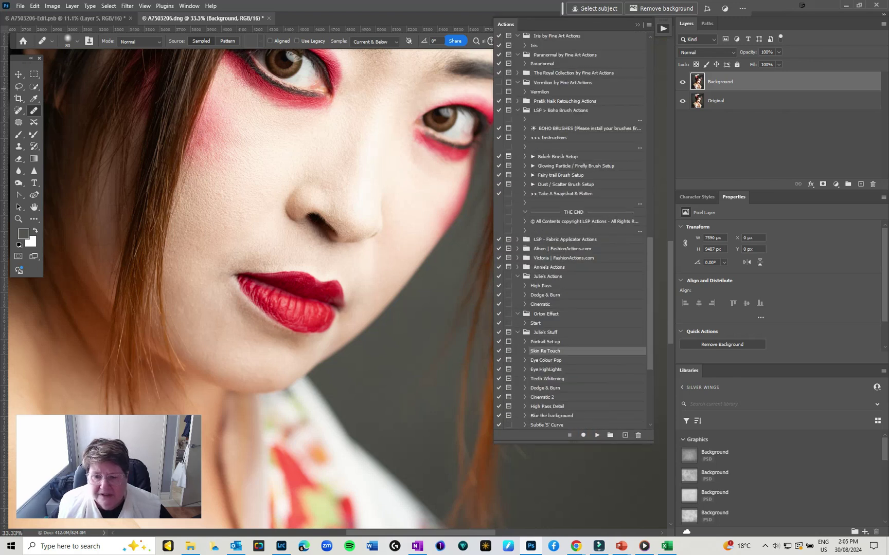
click(597, 436)
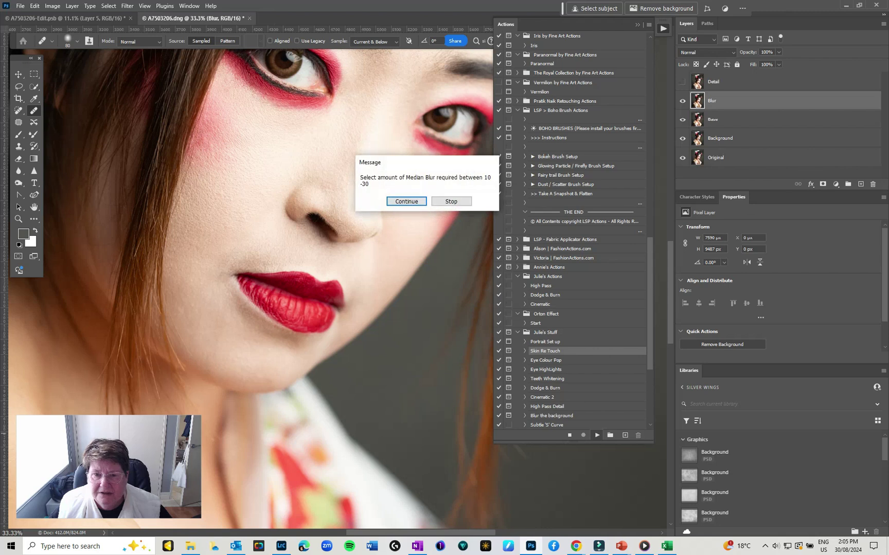
Apply the action's Median blur to the Blur layer with a radius of 8 pixels
key(Return)
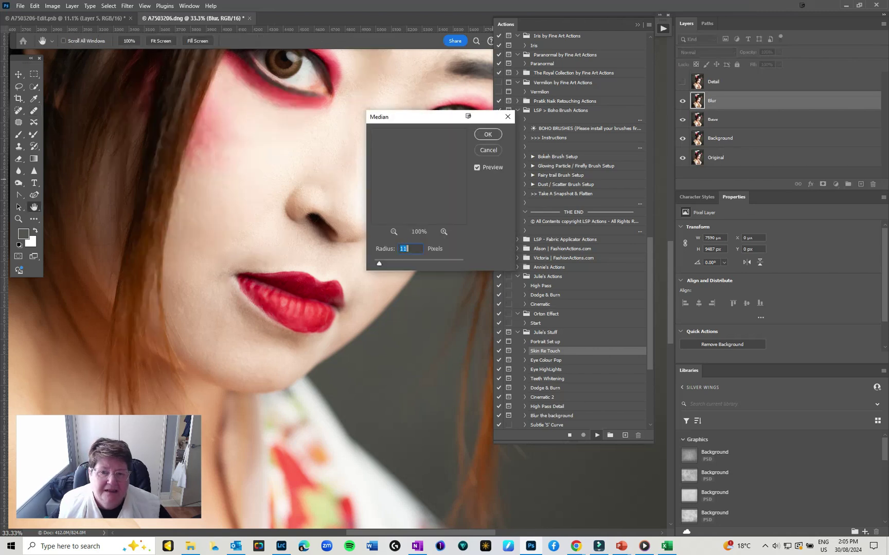
text(10)
key(Down)
key(Down)
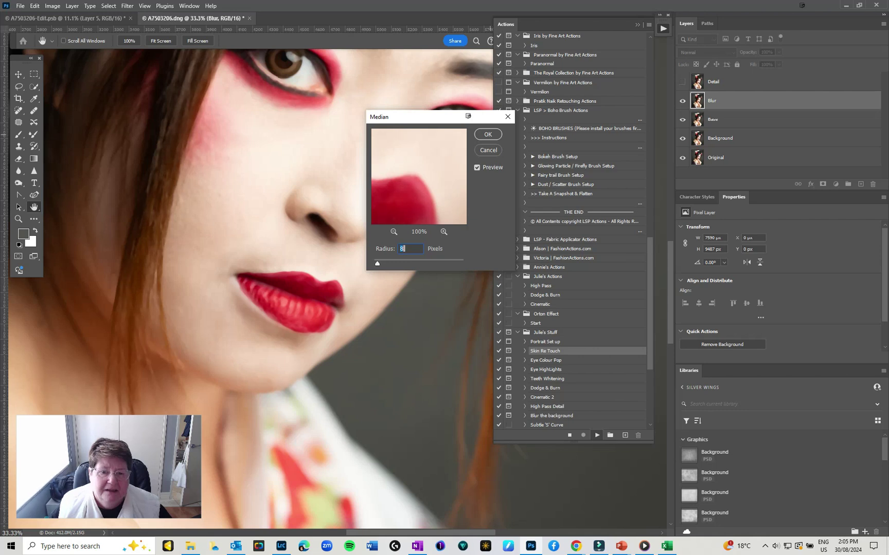
key(Return)
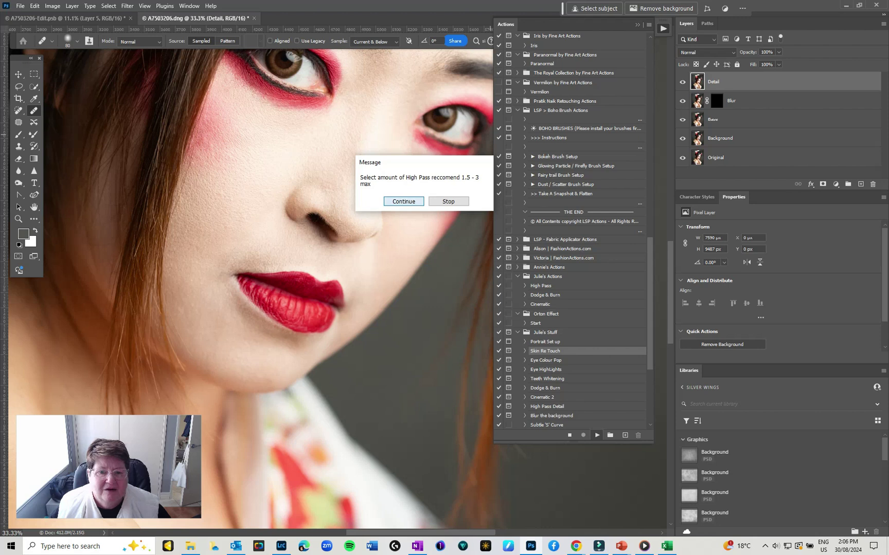
Apply High Pass to the Detail layer with a radius of 2.7 pixels and let the skin retouch action finish
key(Return)
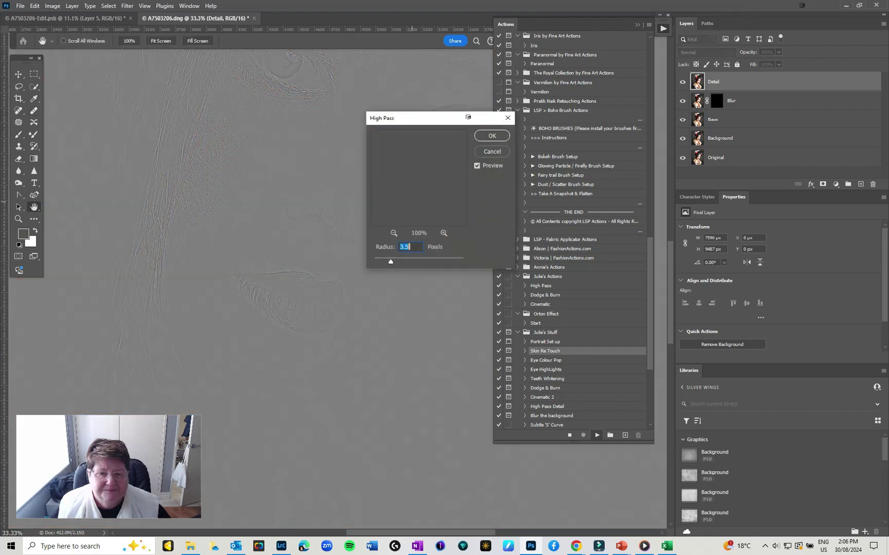
text(2.3)
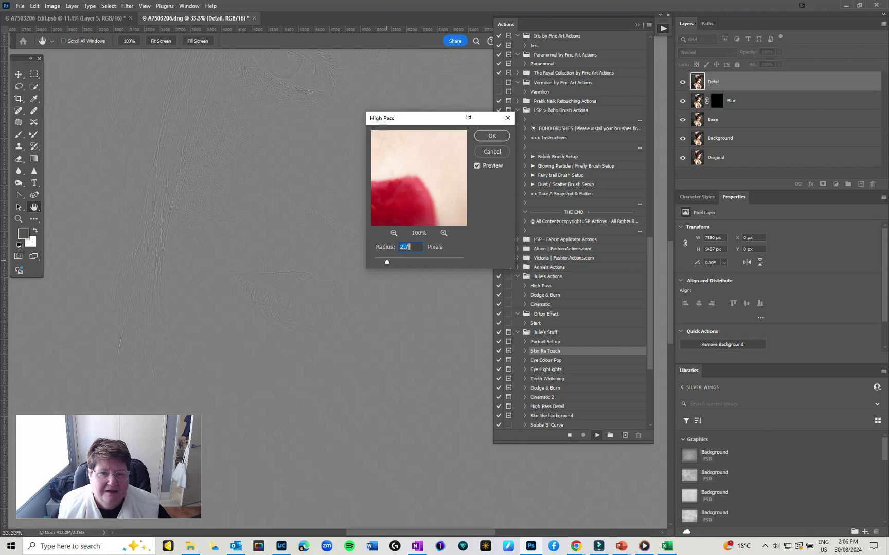
key(Return)
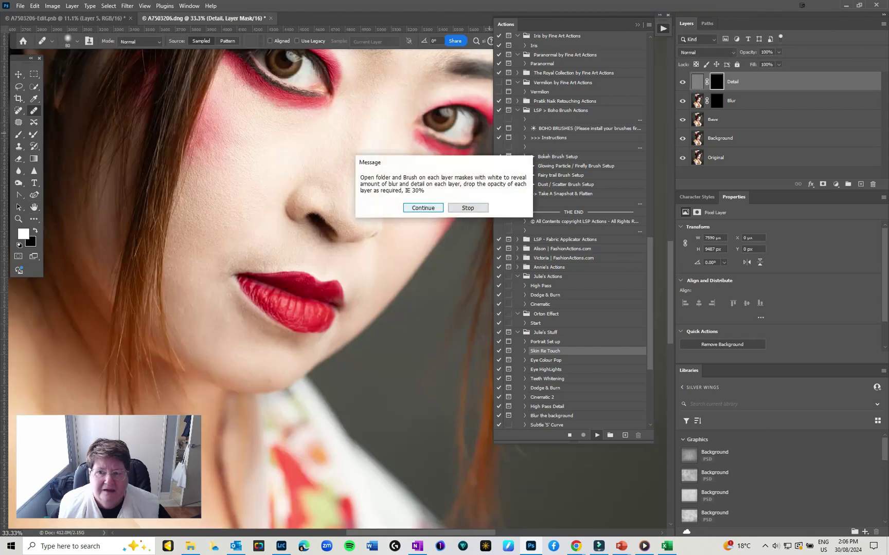
click(423, 207)
key(ctrl+minus)
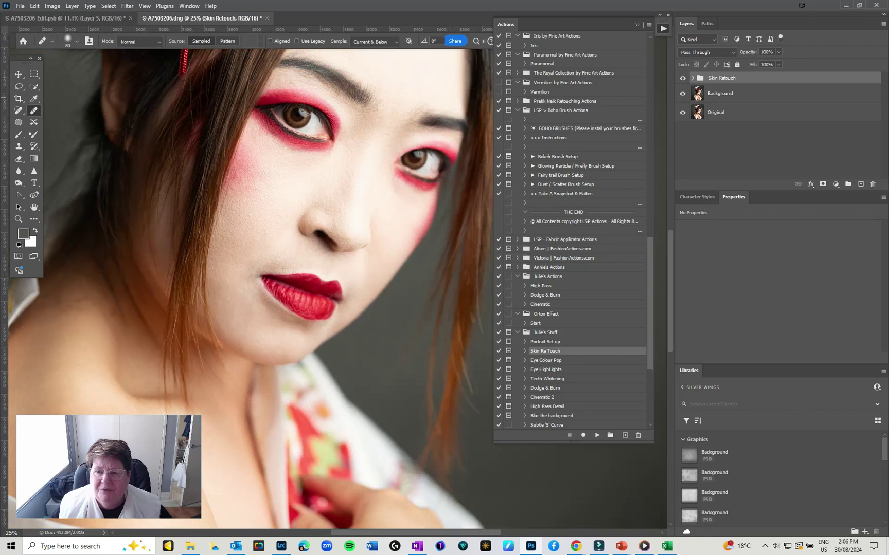
Expand the Skin Retouch group and paint the face skin white on the Blur layer's mask with a 600 px brush
click(693, 78)
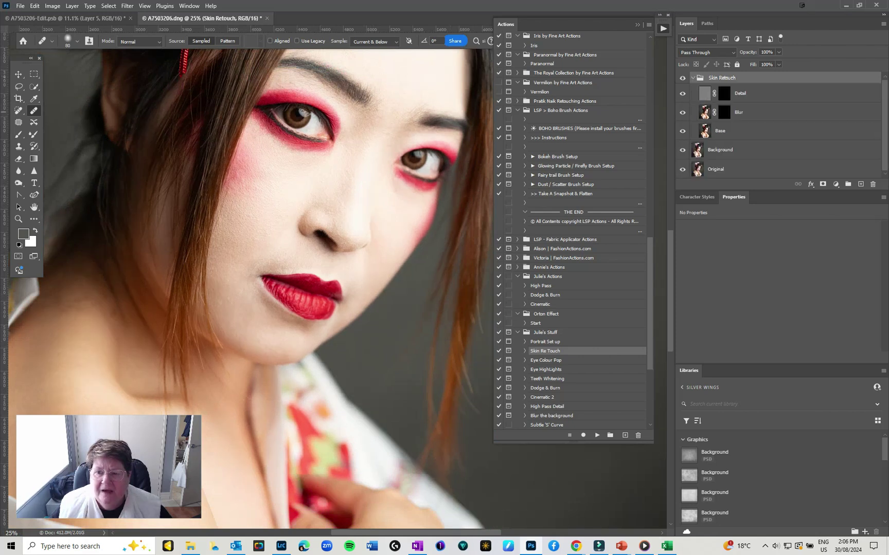
click(724, 112)
key(ctrl+minus)
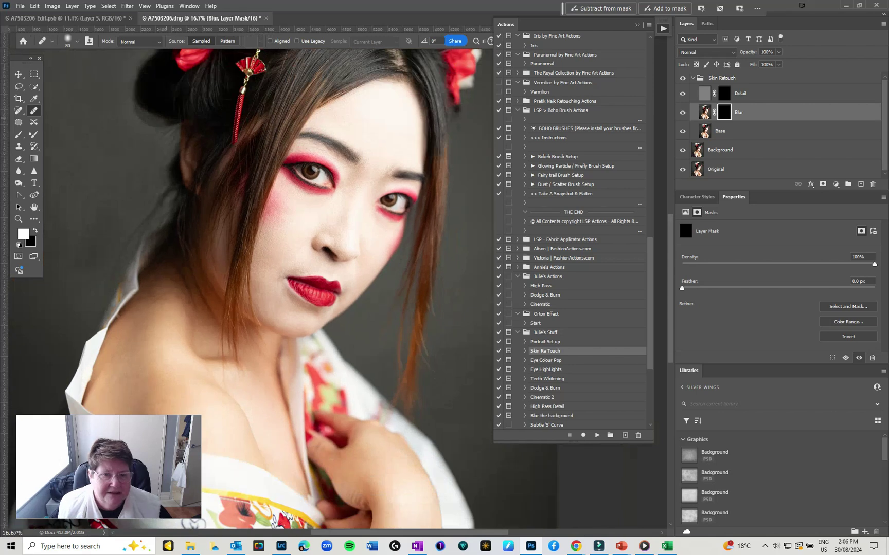
key(bracketright)
key(bracketright)
key(bracketright)
key(bracketright)
key(bracketright)
key(bracketright)
key(bracketright)
key(bracketright)
key(bracketright)
key(bracketright)
key(bracketright)
key(bracketright)
key(bracketright)
key(bracketright)
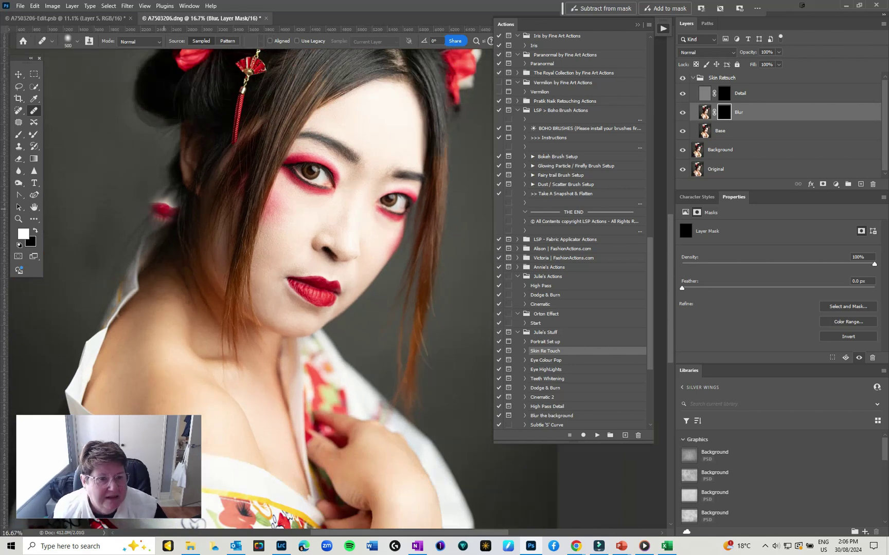
click(18, 134)
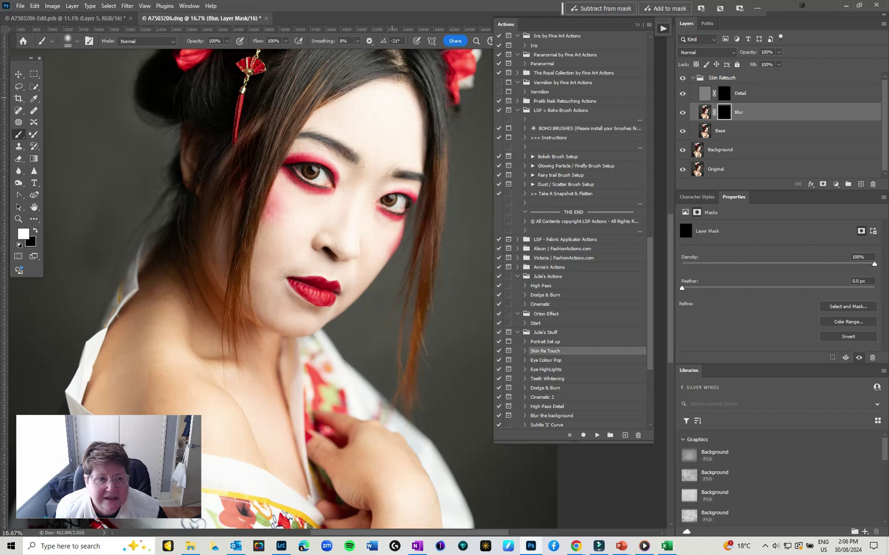
drag(380, 152, 378, 152)
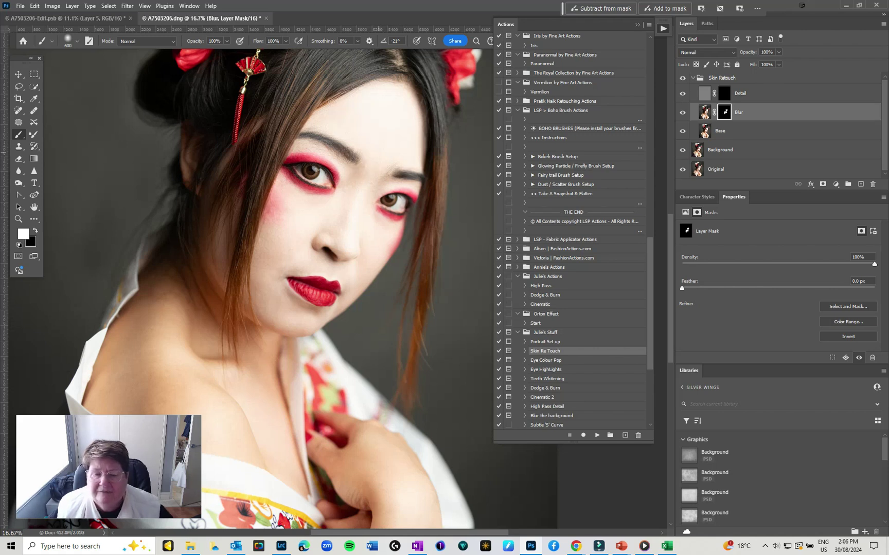
Extend the white painting on the Blur mask over the remaining facial skin with a 250 px brush
key(ctrl+plus)
key(ctrl+plus)
key(bracketleft)
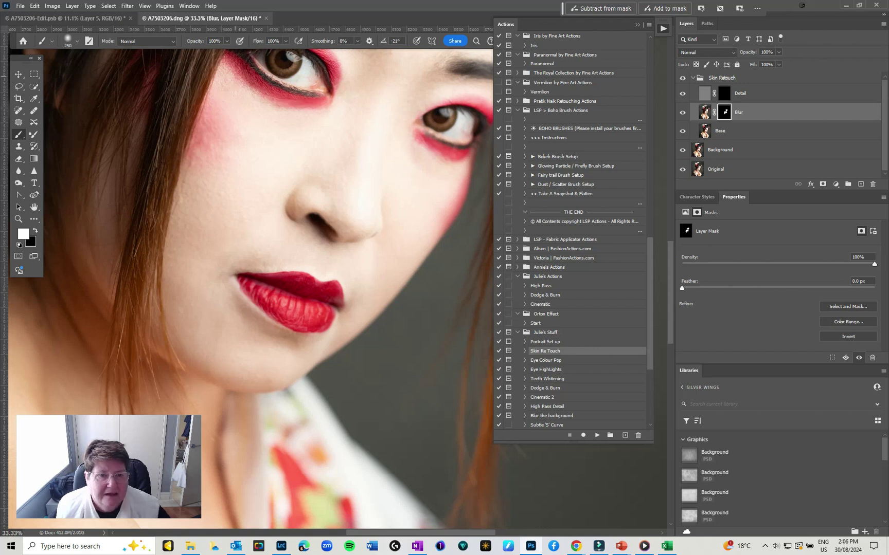
drag(322, 202, 298, 330)
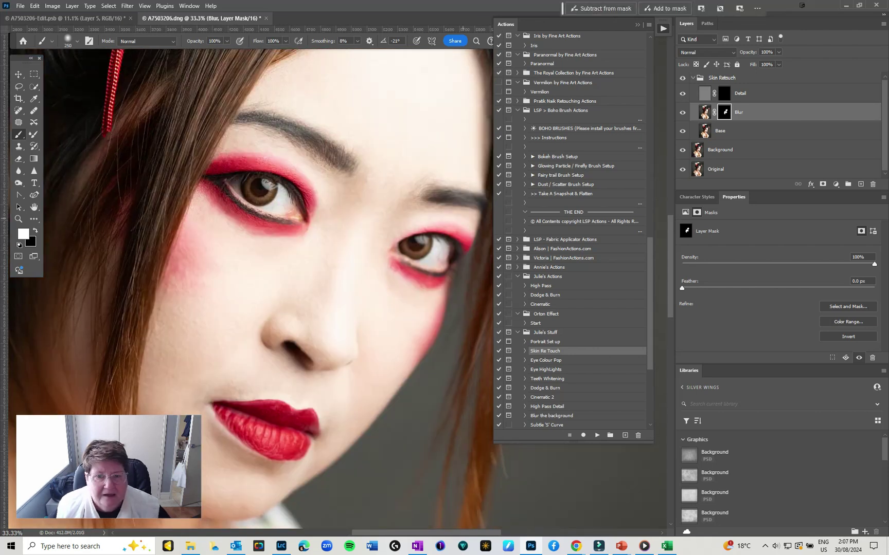
drag(359, 96, 256, 234)
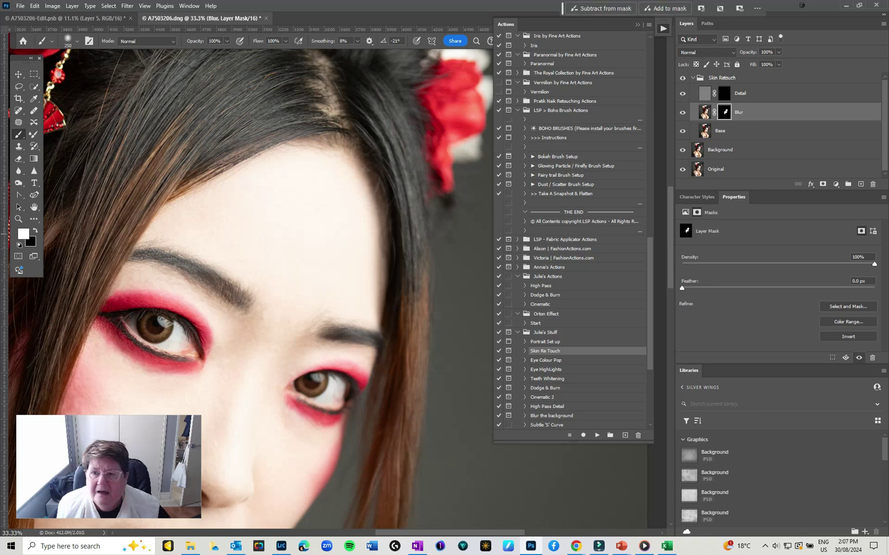
Lower the Blur layer's opacity to 32%
click(779, 52)
drag(779, 63, 748, 62)
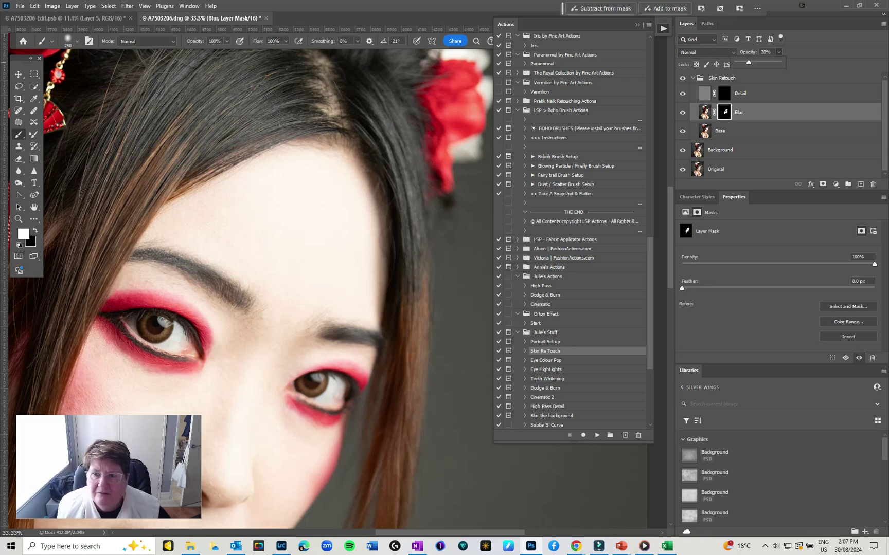
drag(217, 380, 360, 165)
click(779, 52)
drag(780, 62, 782, 62)
Paint the shoulder, chest, hand and arm white on the Blur mask with an 1100 px brush
drag(221, 317, 424, 129)
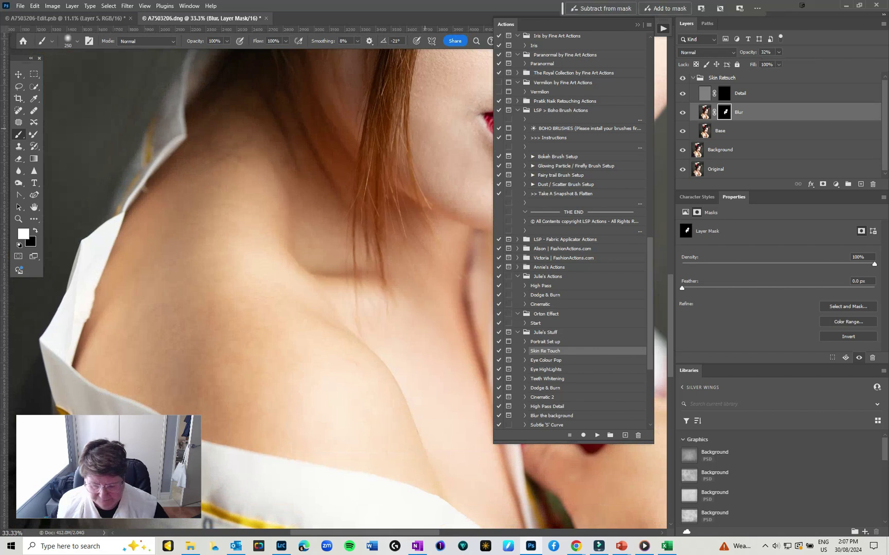
key(ctrl+0)
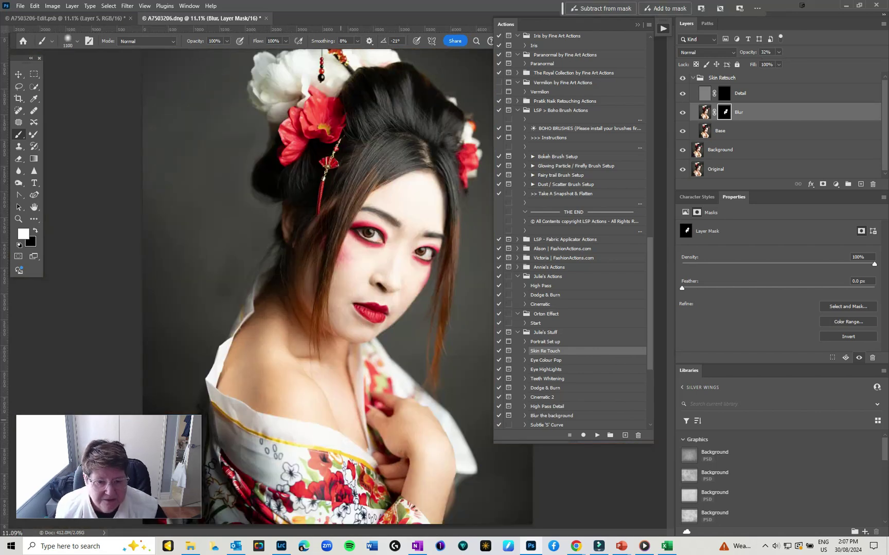
drag(422, 502, 428, 476)
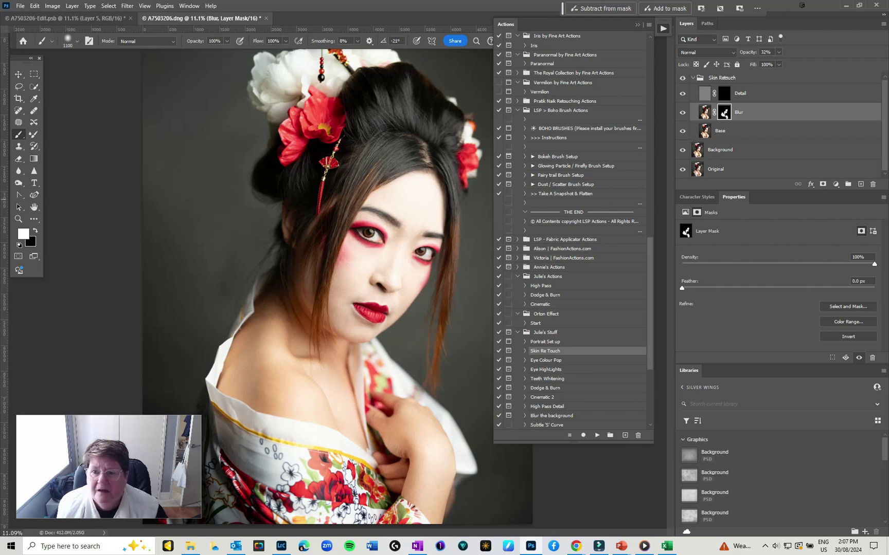
Paint the face, shoulder, chest, hand and arm white on the Detail layer's mask with the 1100 px brush
click(724, 93)
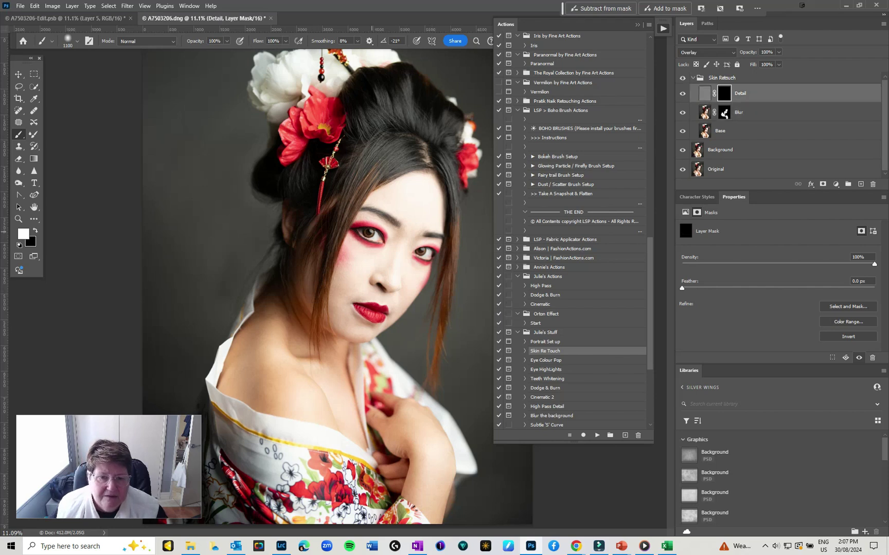
click(371, 232)
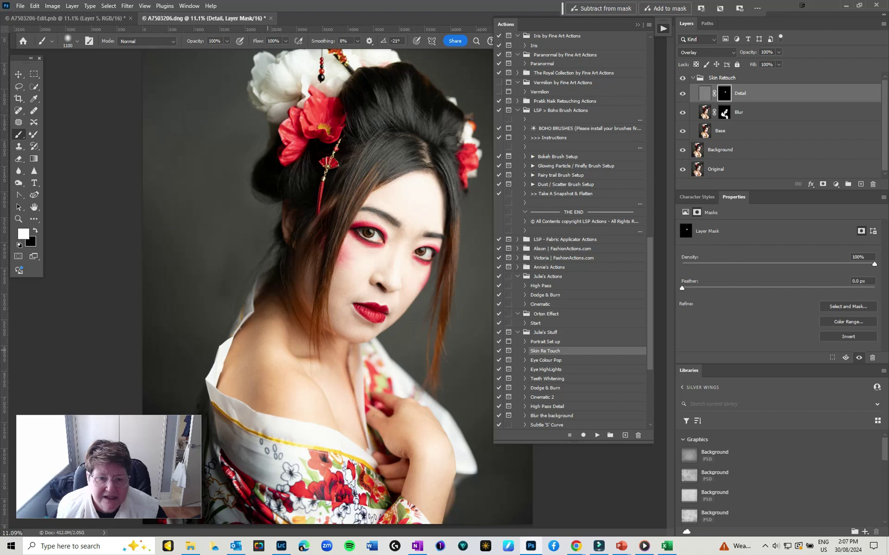
mouse_move(413, 437)
mouse_down()
mouse_move(389, 397)
mouse_move(211, 456)
mouse_up()
Examine the skin texture up close and compare it with the Blur and Detail layers each switched off and on
key(ctrl+plus)
key(ctrl+plus)
key(ctrl+plus)
key(ctrl+plus)
key(ctrl+plus)
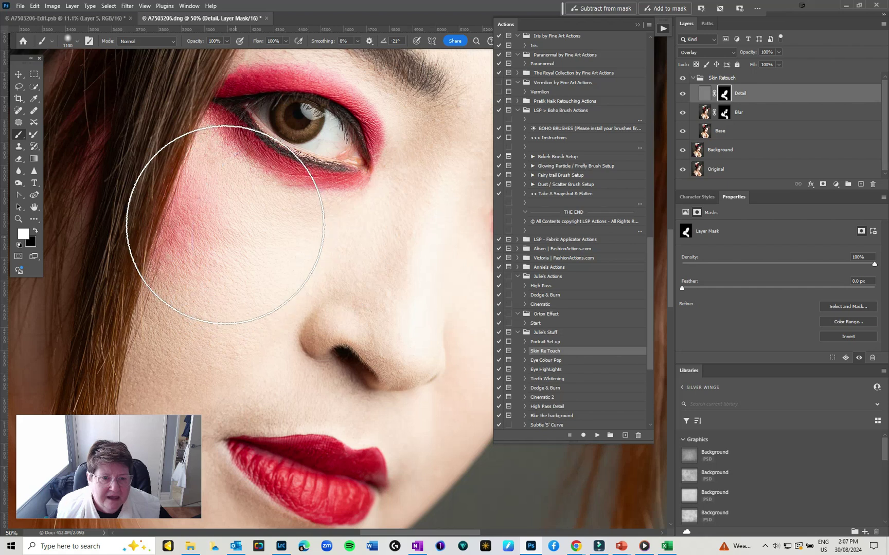
drag(373, 284, 188, 320)
drag(387, 118, 404, 268)
click(682, 112)
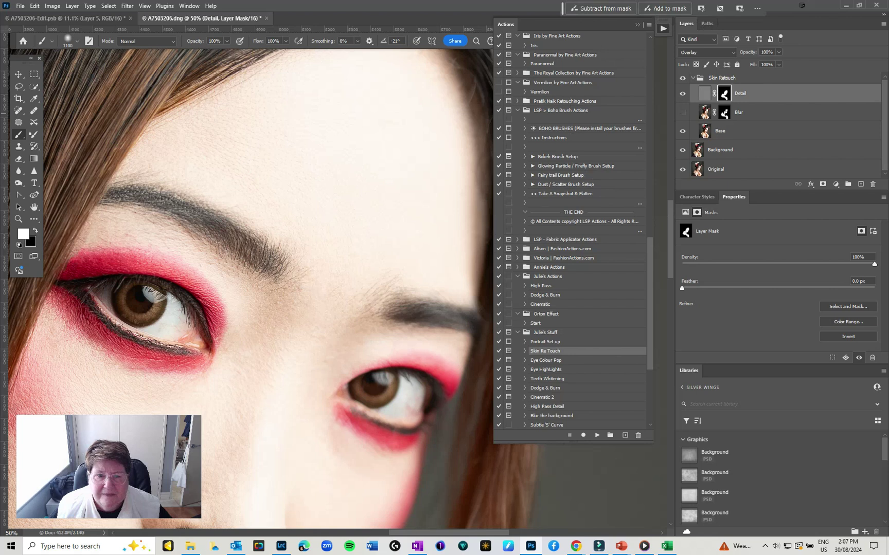
click(682, 112)
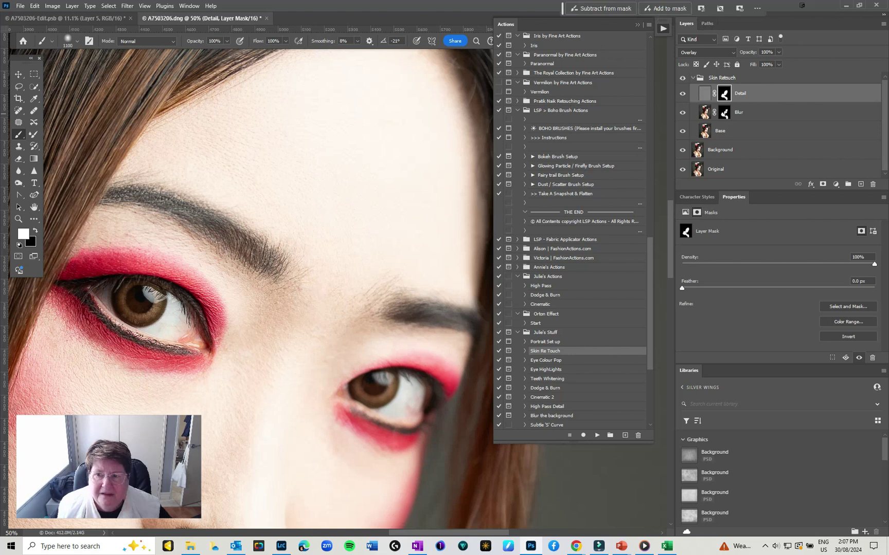
click(682, 93)
click(683, 93)
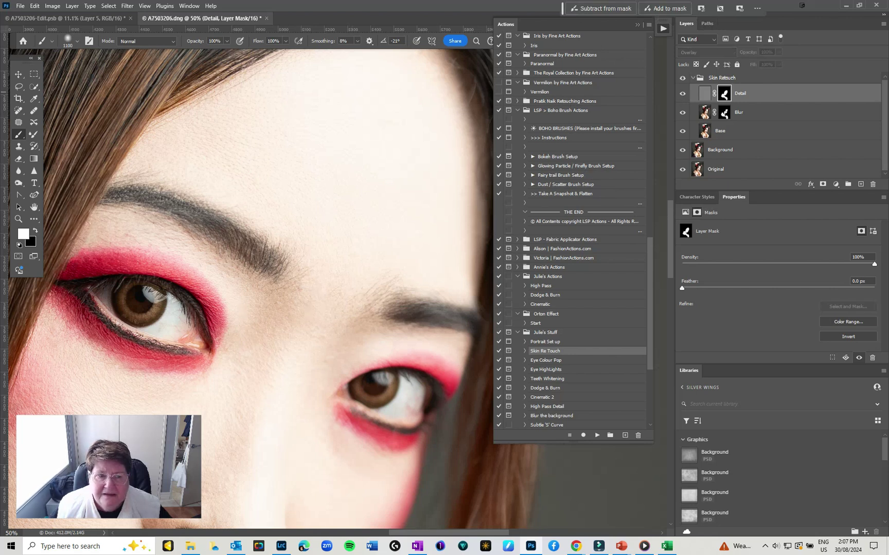
Lower the Detail layer's opacity to 30% and collapse the Skin Retouch group
click(778, 52)
drag(780, 63, 751, 62)
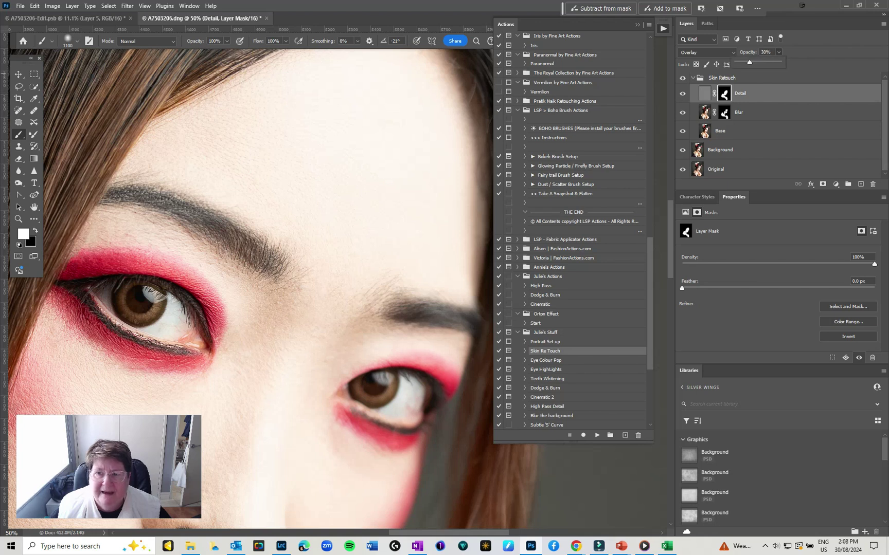
click(693, 77)
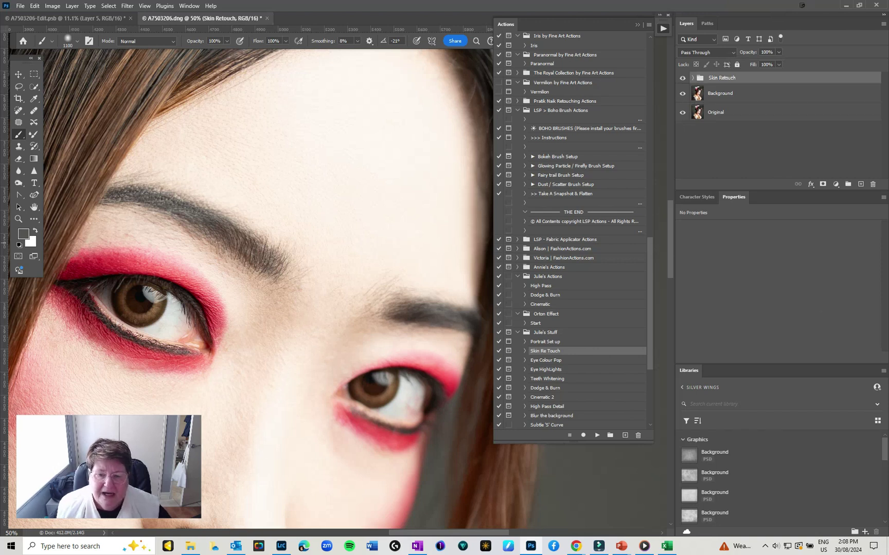
Run the Eye HighLights action on the Background layer and continue past its painting instructions
click(546, 370)
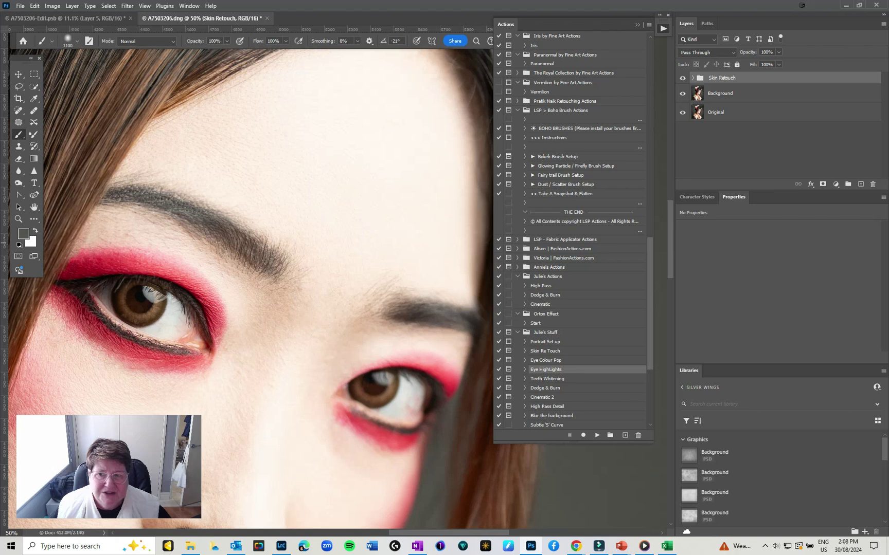
click(720, 93)
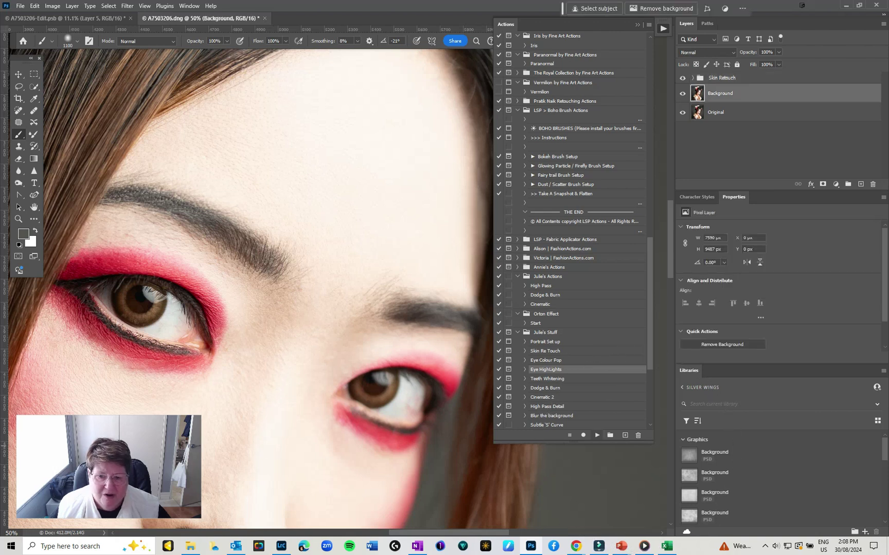
click(597, 436)
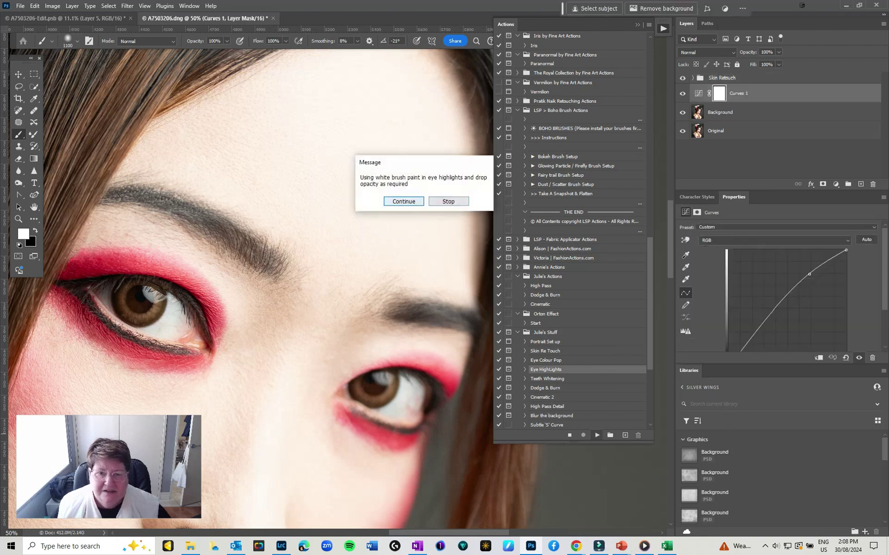
click(399, 201)
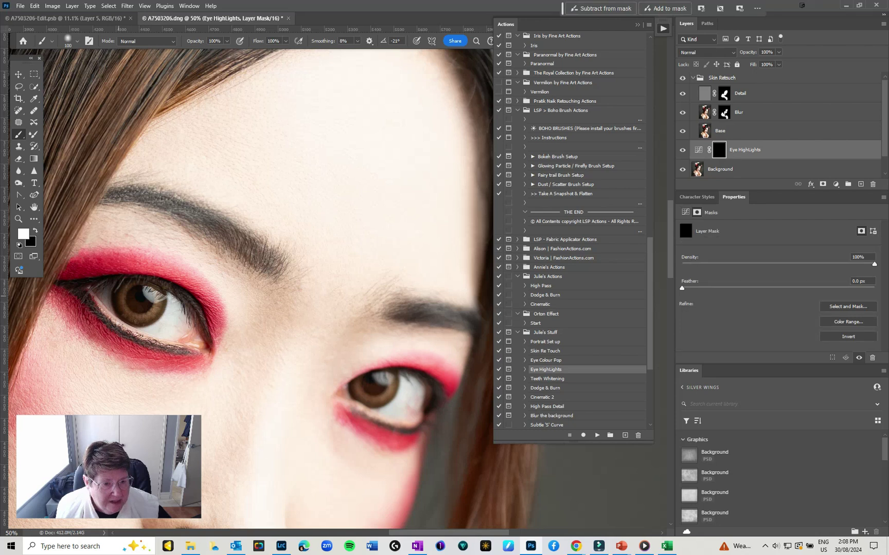
Paint both irises white on the Eye HighLights mask, checking with the mask overlay, and raise the upper part of the layer's curve
key(x)
key(backslash)
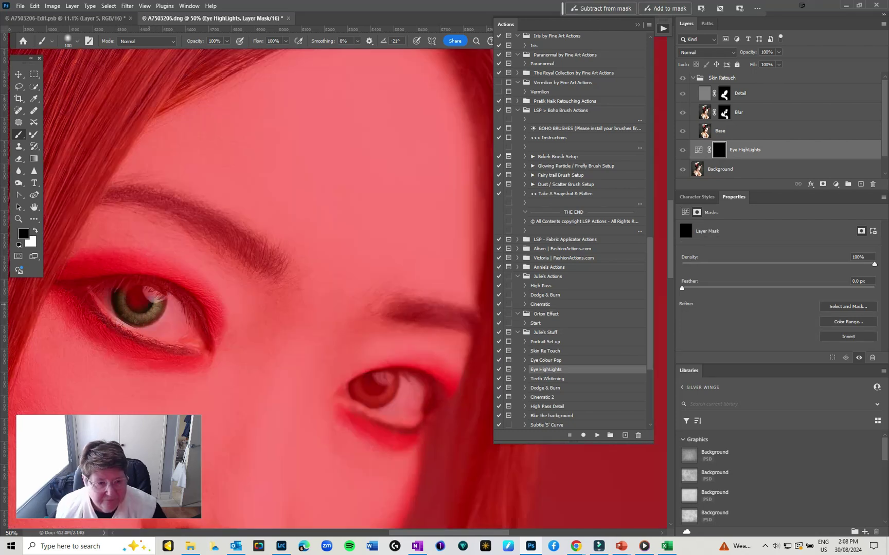
key(x)
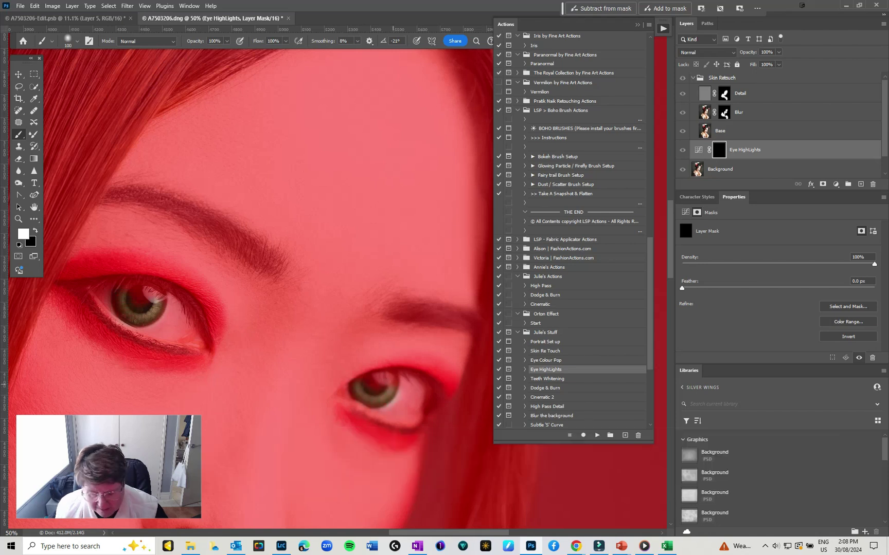
key(backslash)
click(699, 150)
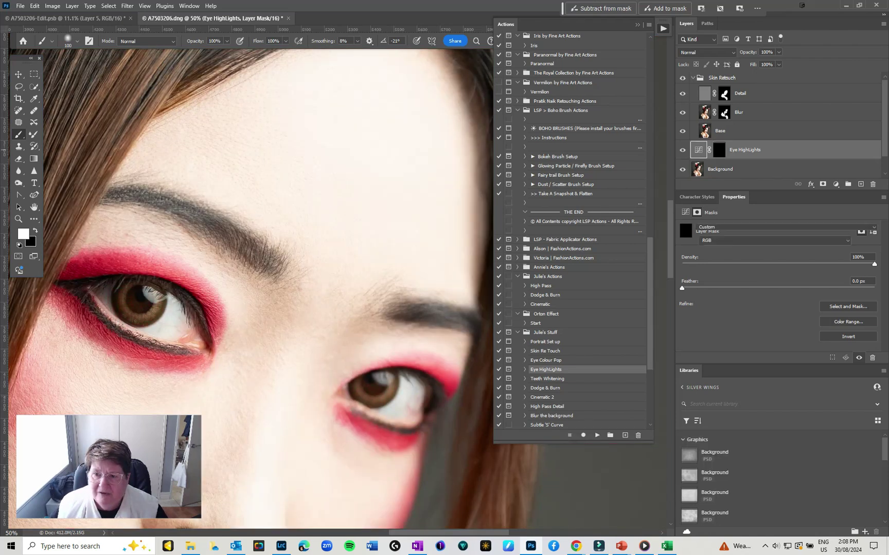
drag(809, 274, 821, 261)
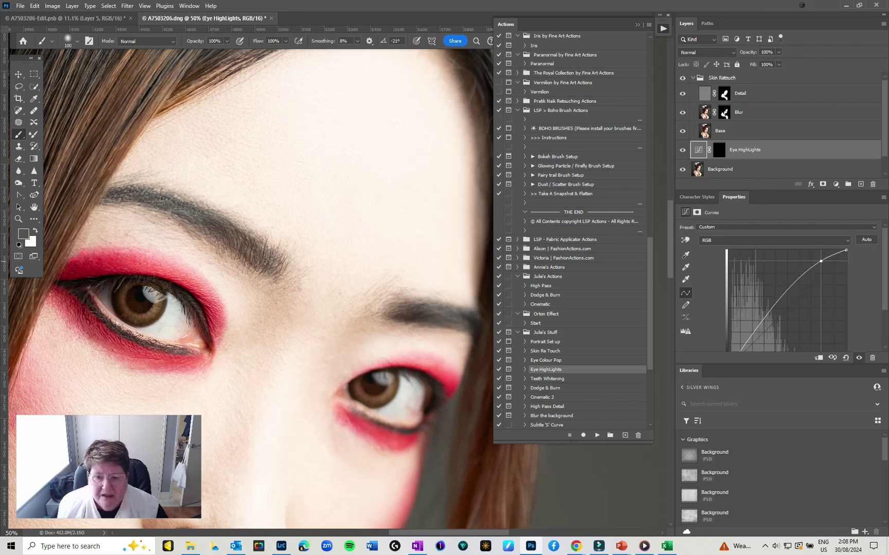
Run the Teeth Whitening action, collapse the Whiten Teeth group and lower its opacity to 55%
scroll(247, 288, down, 5)
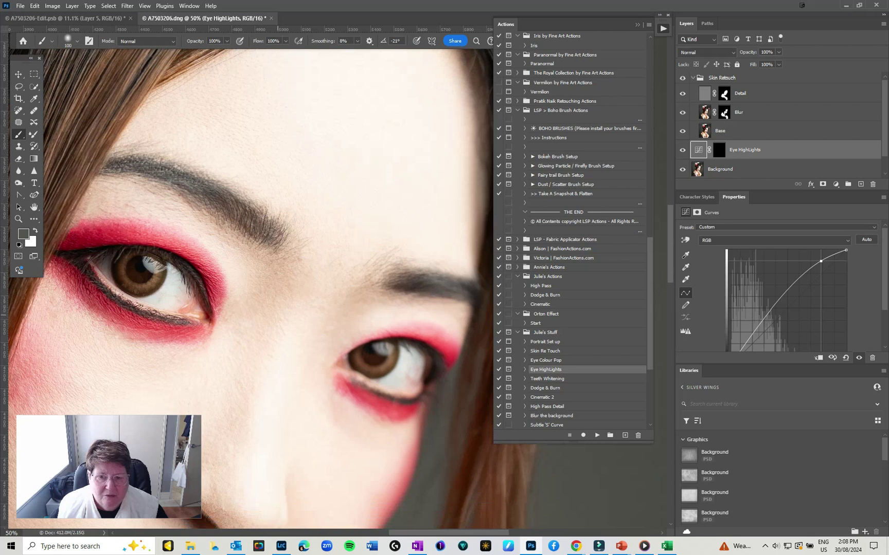
scroll(247, 288, down, 2)
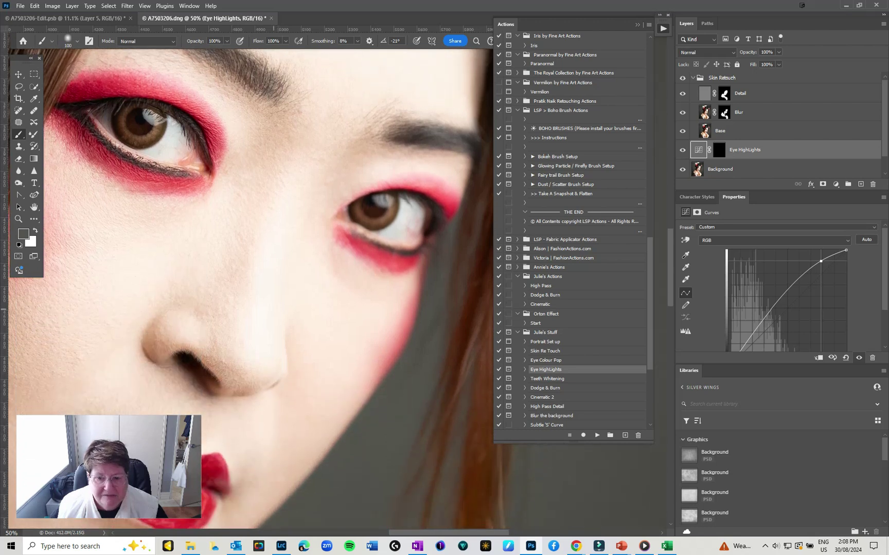
click(547, 379)
click(596, 435)
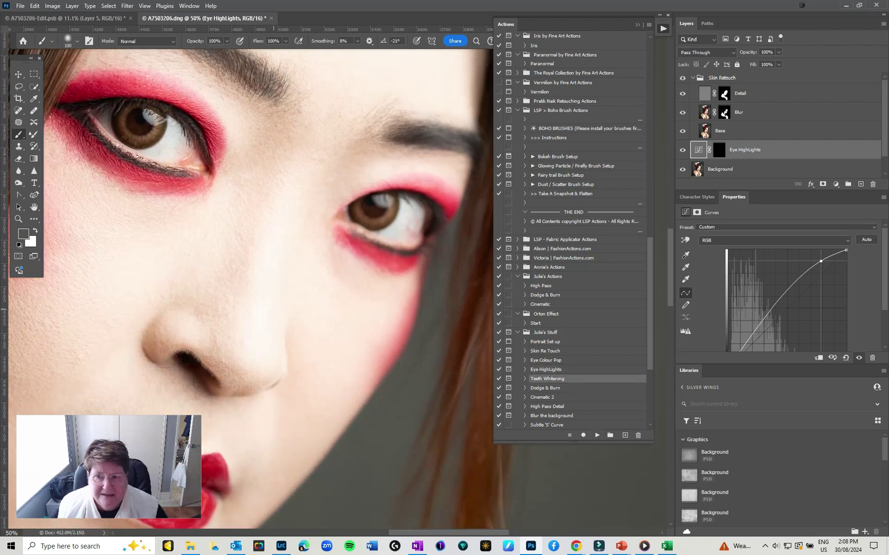
key(Return)
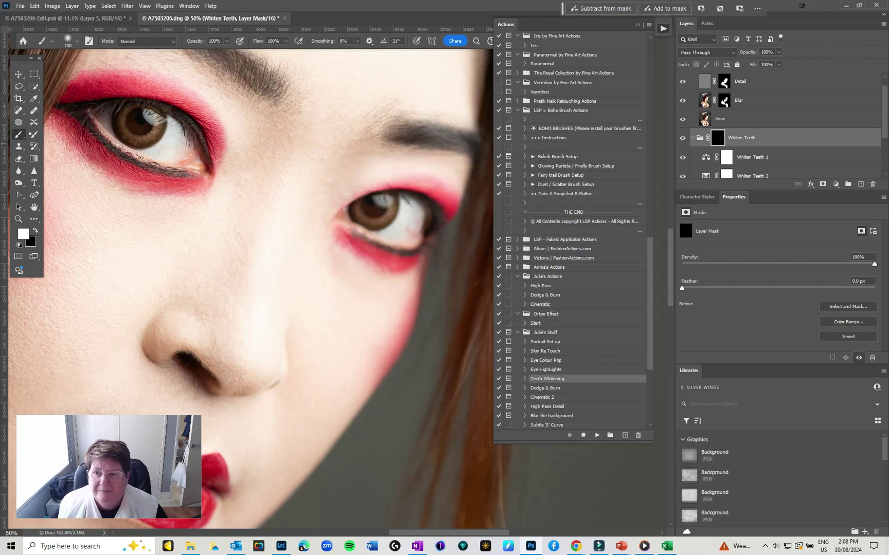
click(693, 138)
click(778, 52)
drag(781, 62, 759, 62)
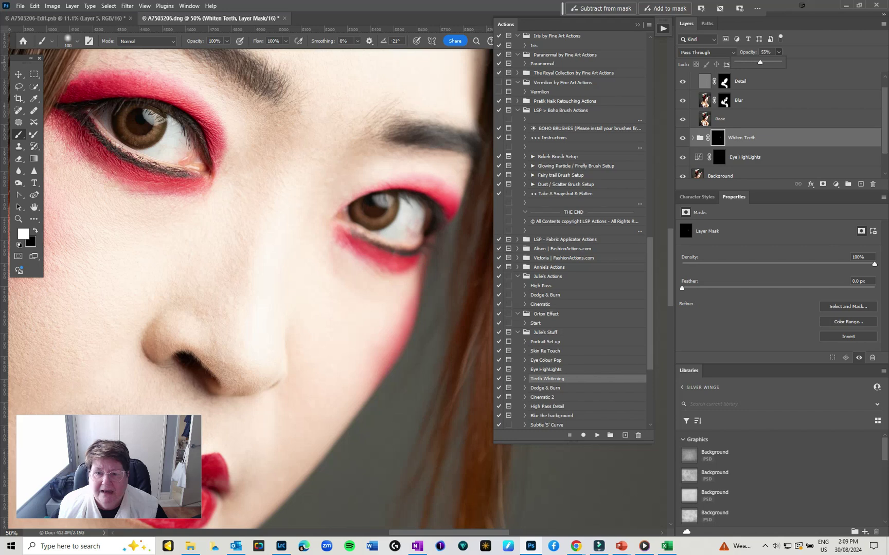
Run the Dodge & Burn action from Julie's Stuff and collapse the actions list to clear the view of the portrait
scroll(571, 231, down, 2)
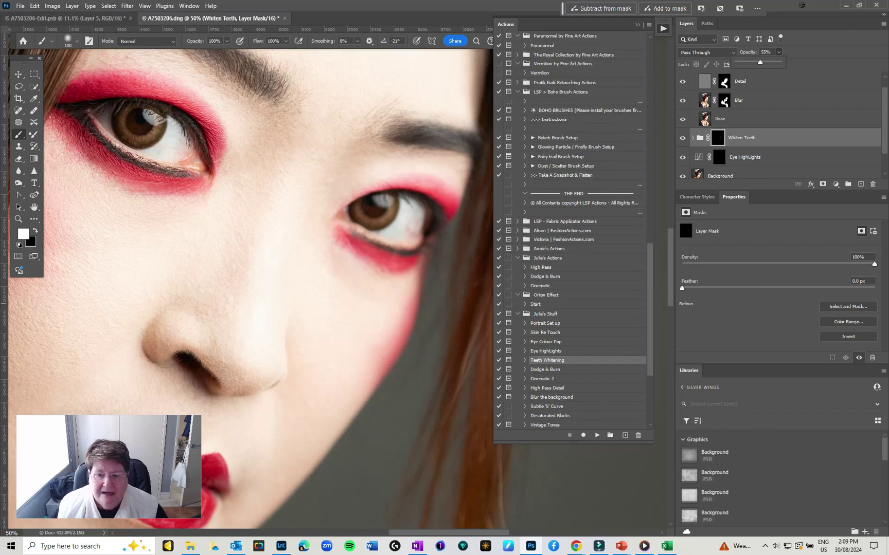
scroll(579, 231, down, 2)
scroll(579, 231, down, 2)
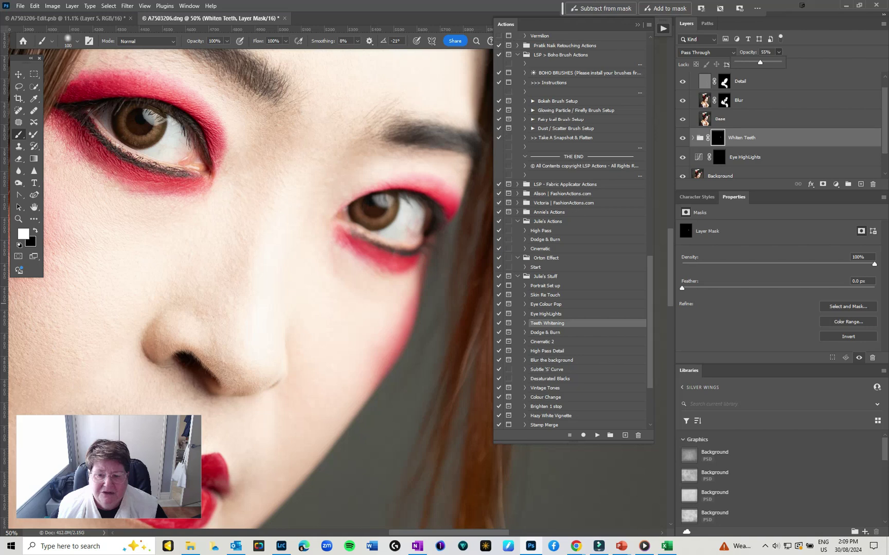
click(553, 333)
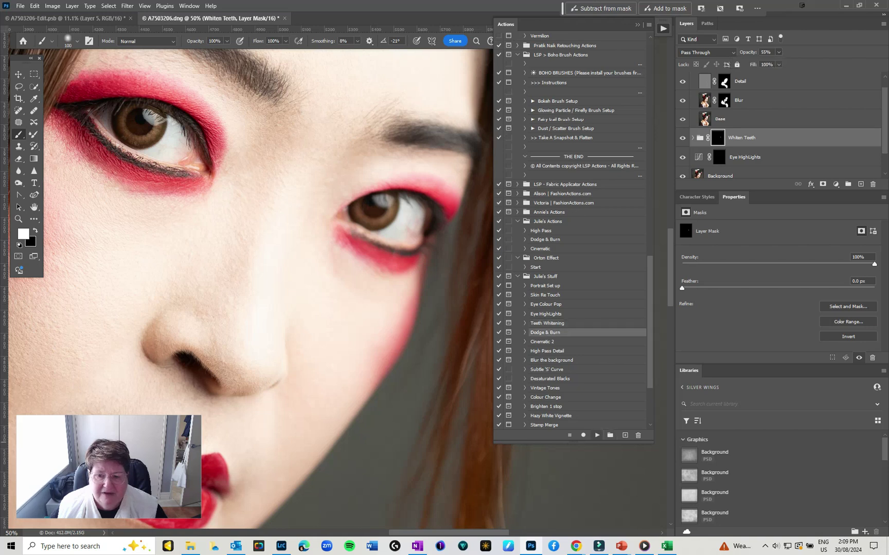
click(596, 436)
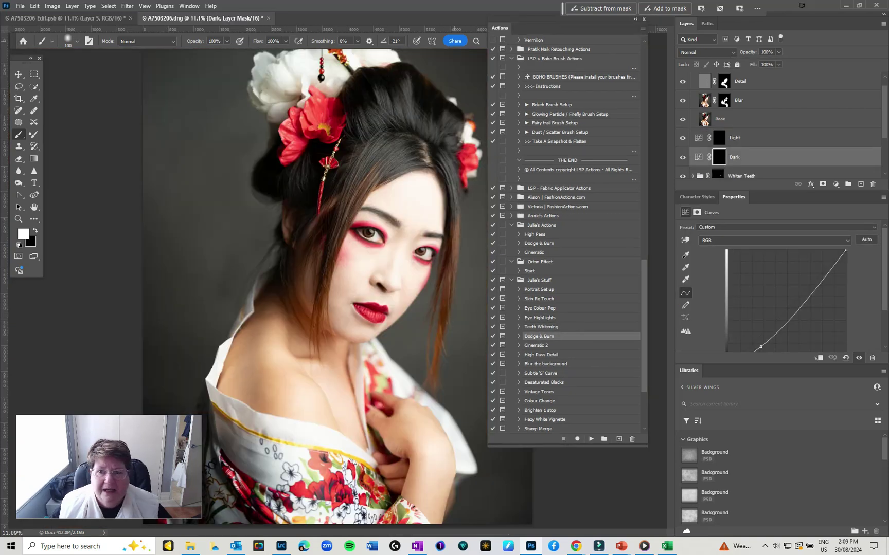
click(635, 19)
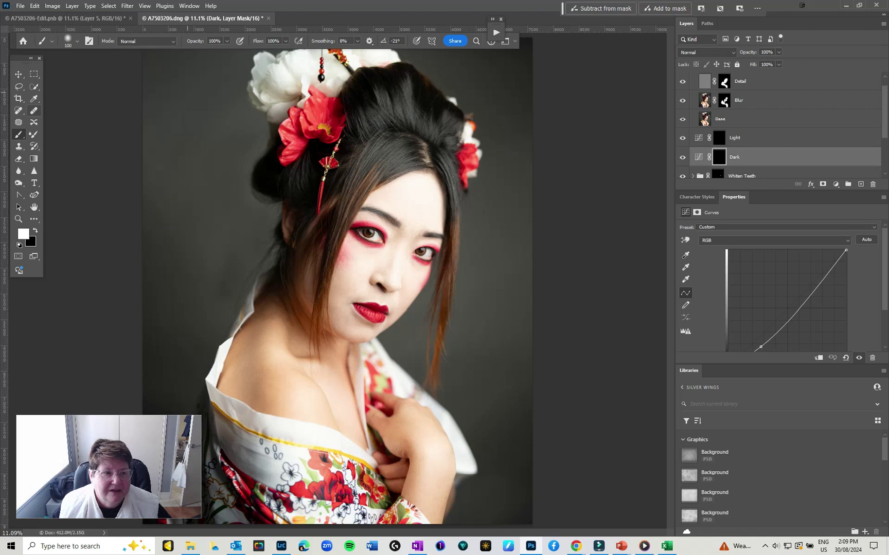
Paint the areas for darkening white on the Dark layer's mask, varying the large brush between about 600 and 1200 px
key(bracketright)
key(bracketright)
key(bracketright)
key(bracketright)
key(bracketright)
key(bracketright)
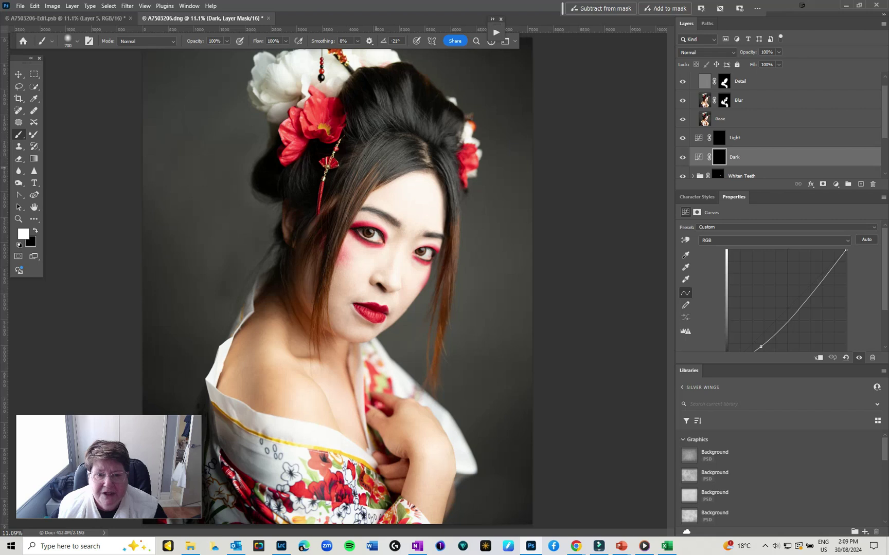
key(bracketright)
key(bracketright)
key(bracketright)
key(bracketright)
key(bracketright)
key(bracketright)
key(bracketright)
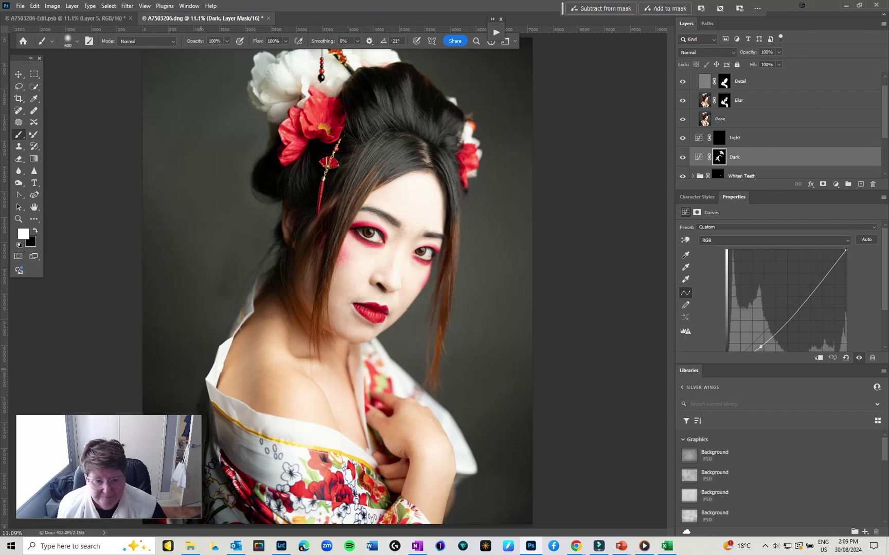
Feather the Dark layer's mask, and set the feather of the Light layer's mask to 41.2 px
click(697, 212)
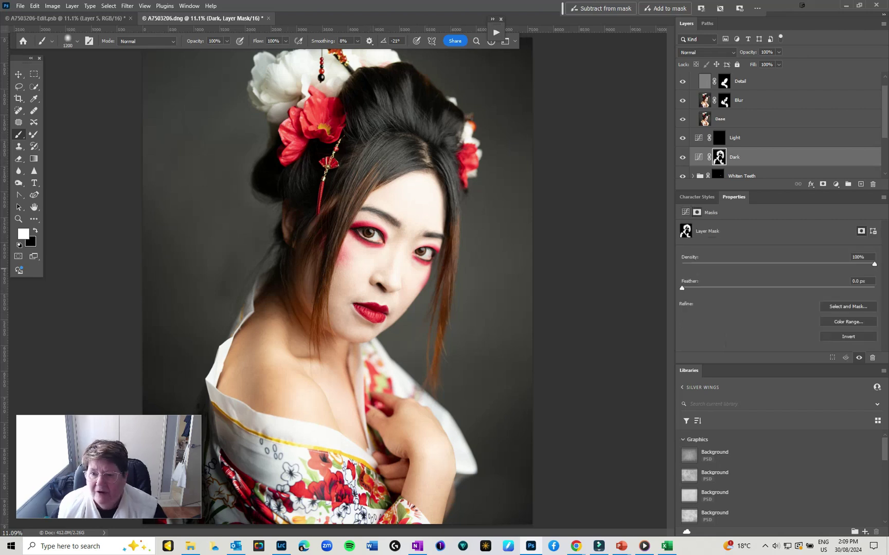
drag(738, 288, 789, 289)
click(719, 138)
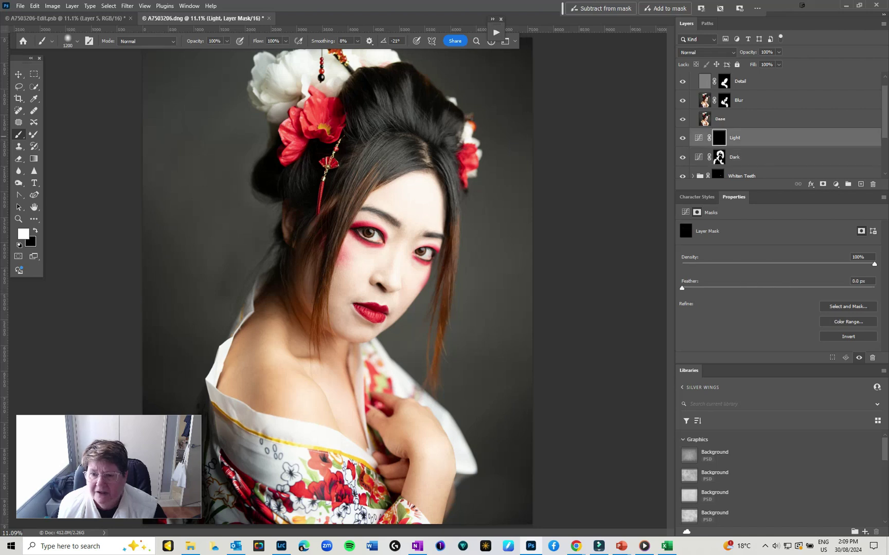
drag(750, 288, 781, 288)
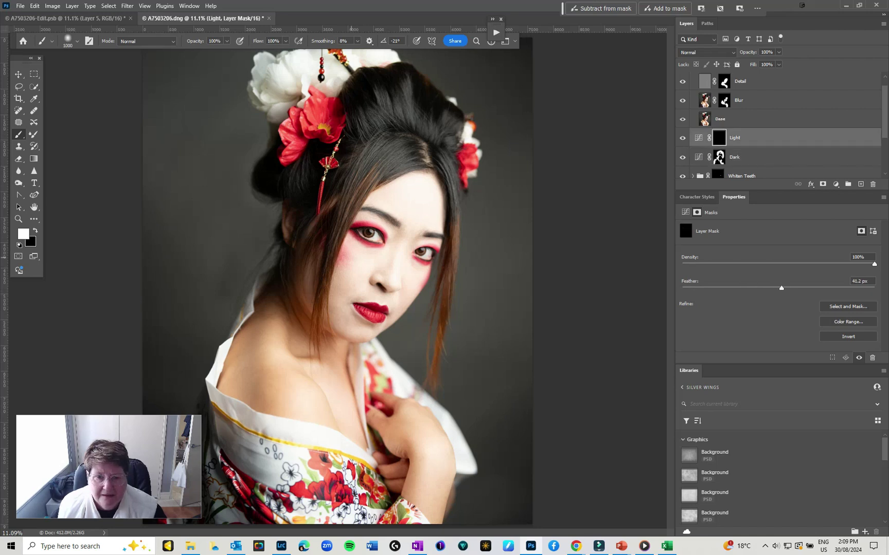
Add a Hue/Saturation adjustment above the Detail layer and lower the Reds saturation to -41 by sampling the shoulder skin
click(705, 82)
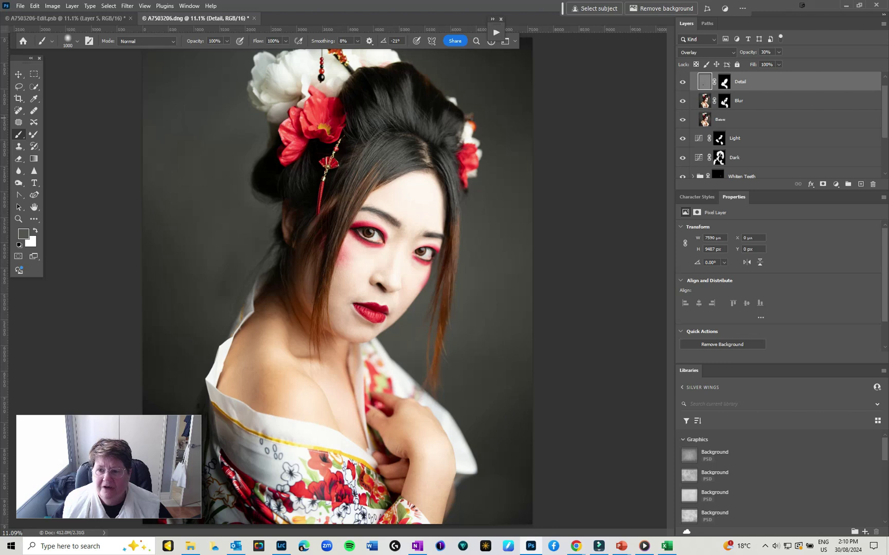
click(836, 184)
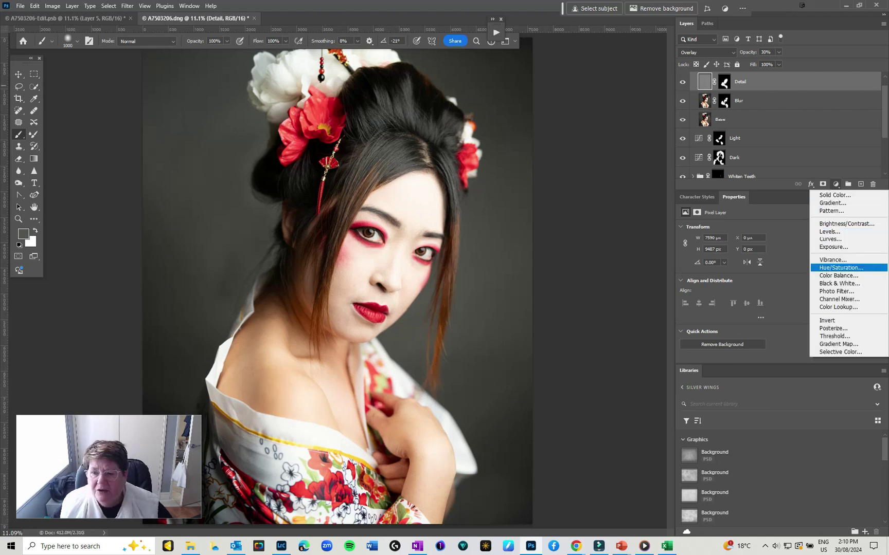
click(841, 267)
click(685, 240)
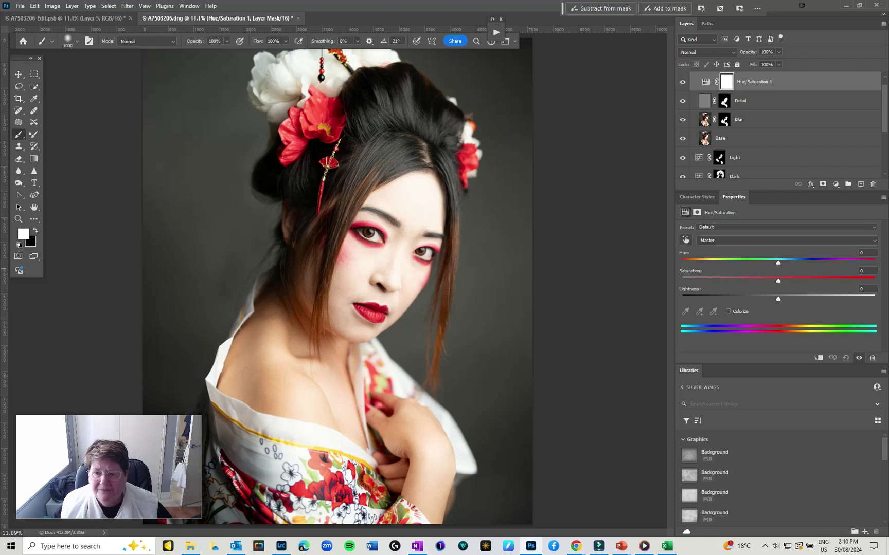
click(275, 374)
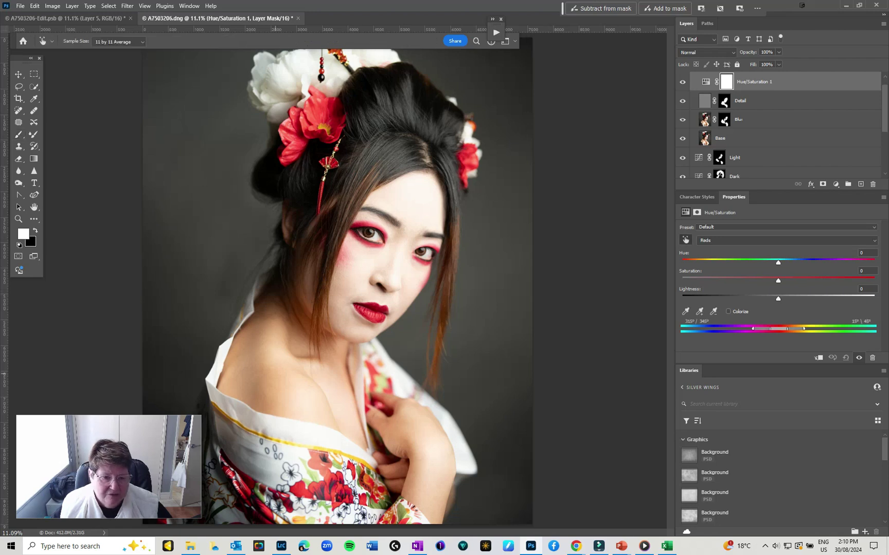
drag(275, 374, 256, 375)
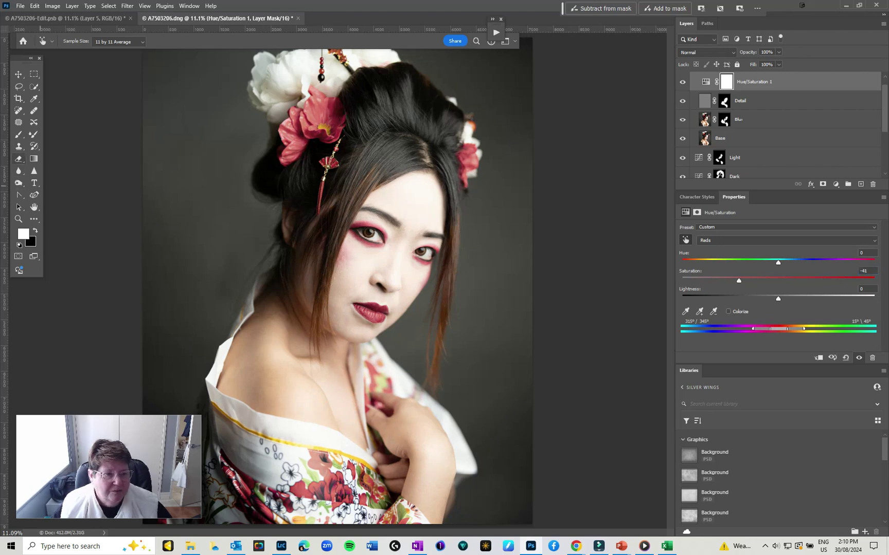
Mask the desaturation off the hair flowers, face and kimono with a 1000 px black brush, and switch to a smaller white brush
click(19, 135)
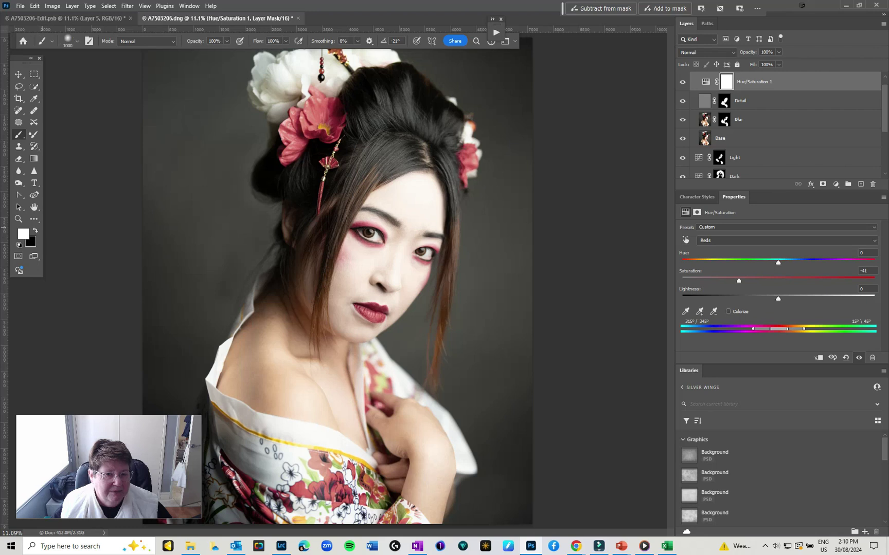
key(x)
mouse_move(332, 108)
mouse_down()
mouse_move(287, 151)
mouse_move(332, 164)
mouse_up()
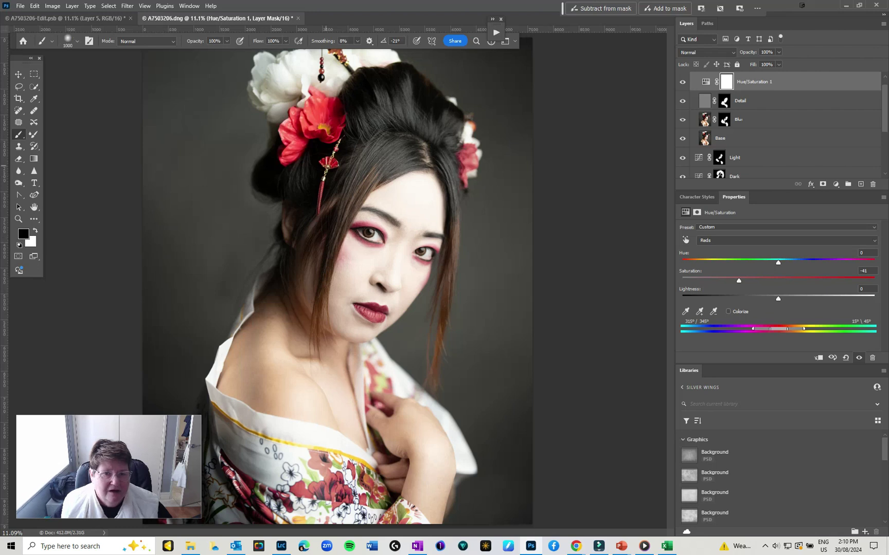
mouse_move(469, 134)
mouse_down()
mouse_move(467, 154)
mouse_move(409, 268)
mouse_up()
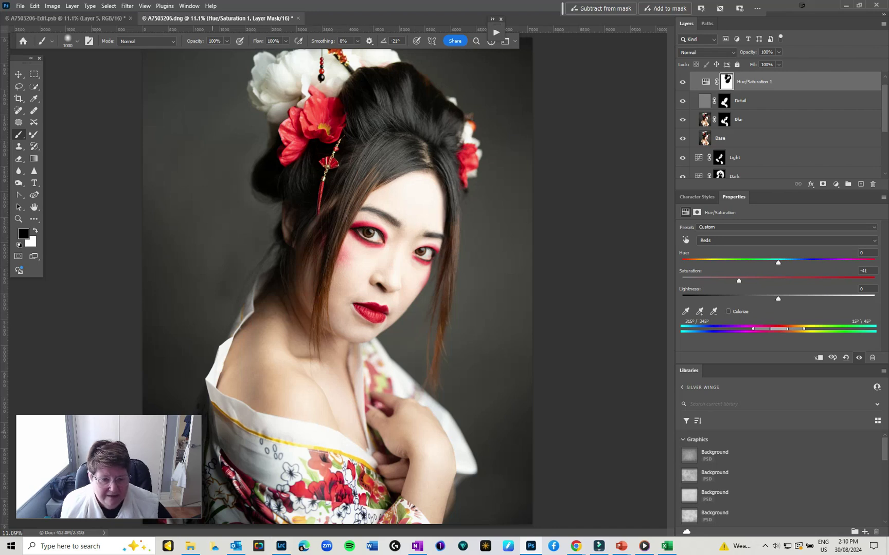
key(x)
key(bracketleft)
key(bracketleft)
key(bracketleft)
key(bracketleft)
key(bracketleft)
key(bracketleft)
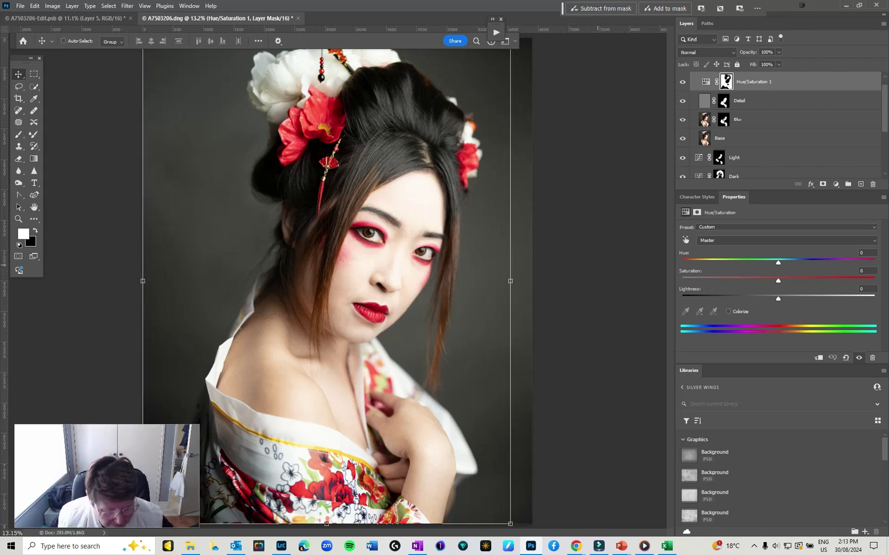
Create a merged copy of all visible layers on top and open it in the Alien Skin Exposure X3 filter
key(ctrl)
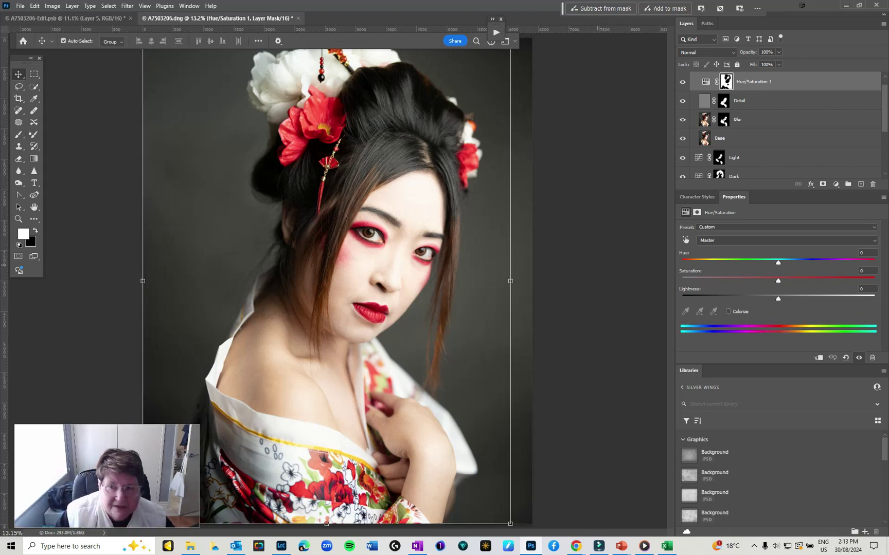
key(ctrl+shift+alt+e)
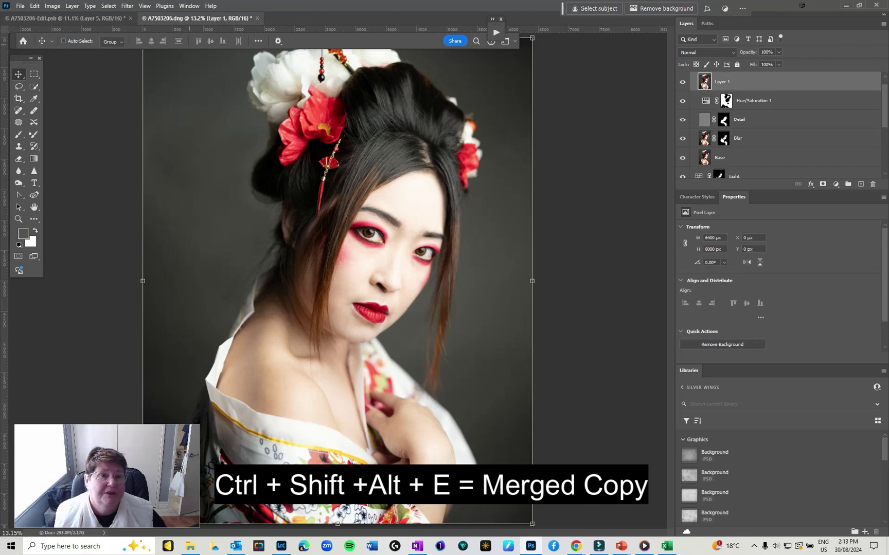
click(127, 6)
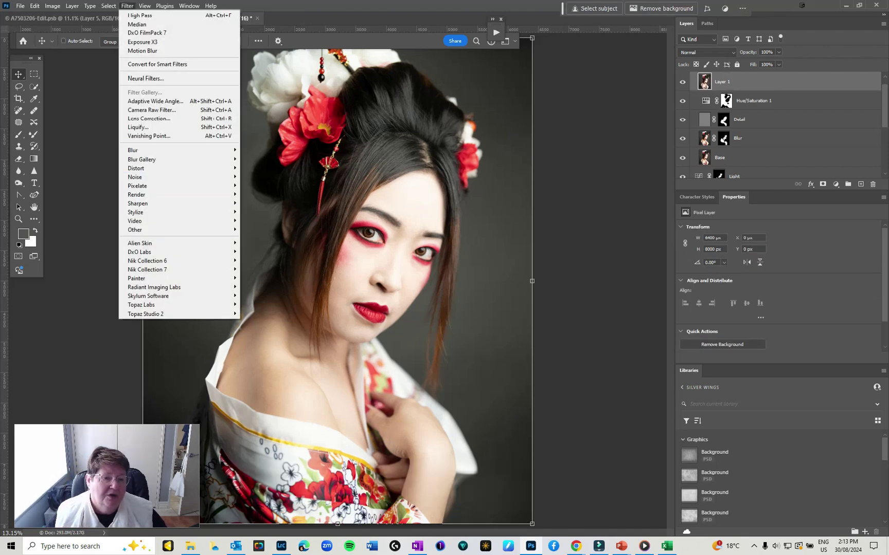
mouse_move(226, 243)
click(260, 243)
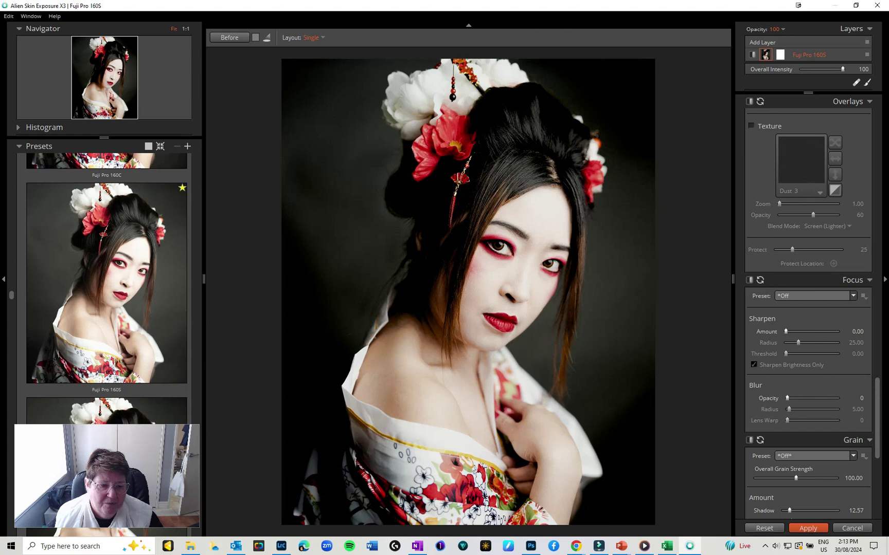
Set the overall grain strength to 0 in the Fuji Pro 160S look
drag(795, 478, 754, 478)
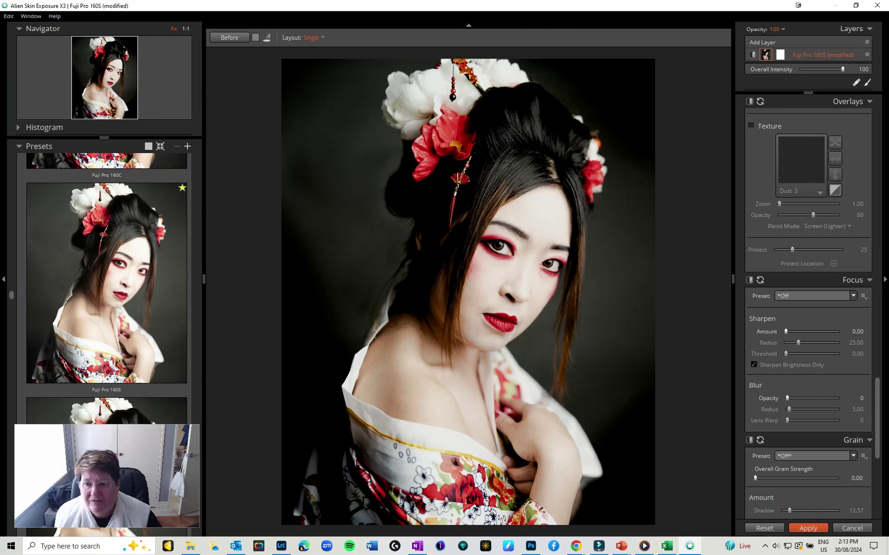
Try the Dust 1 and a Fundy Finish texture overlay on the portrait and compare it with the original
click(751, 126)
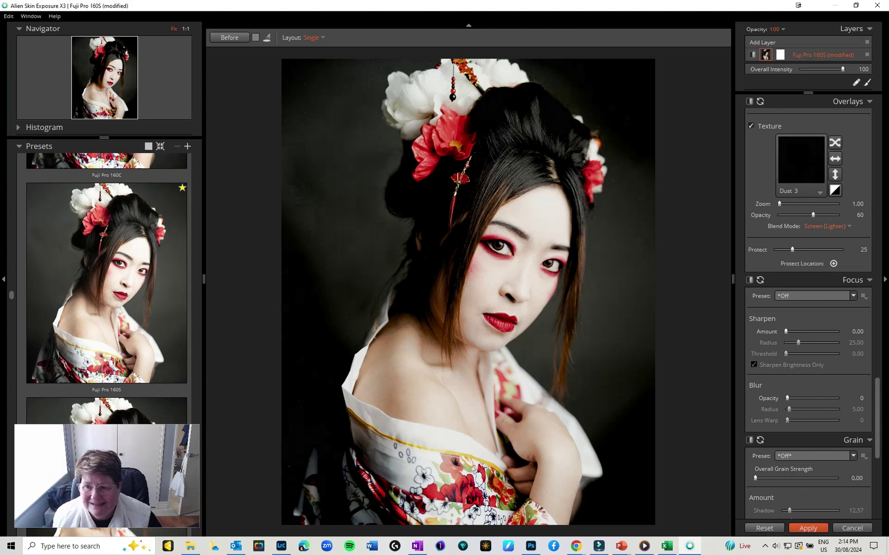
click(819, 193)
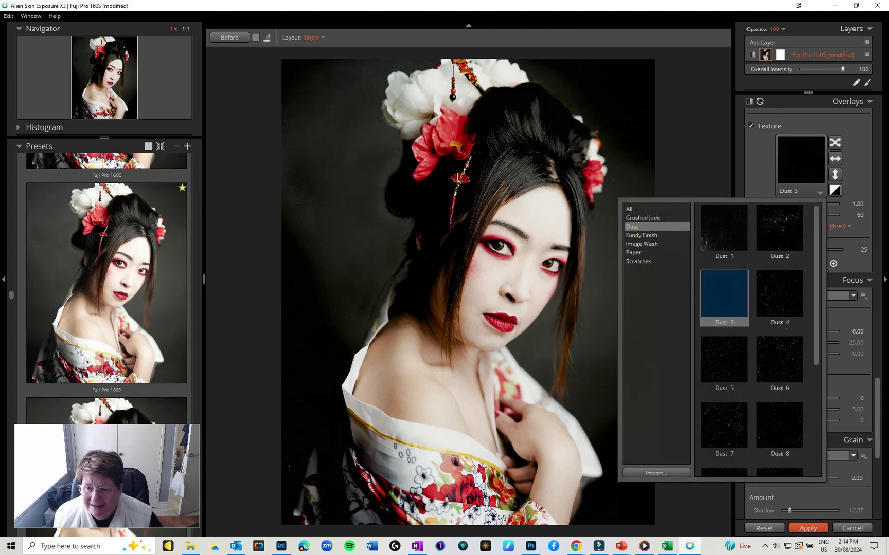
click(724, 227)
click(643, 235)
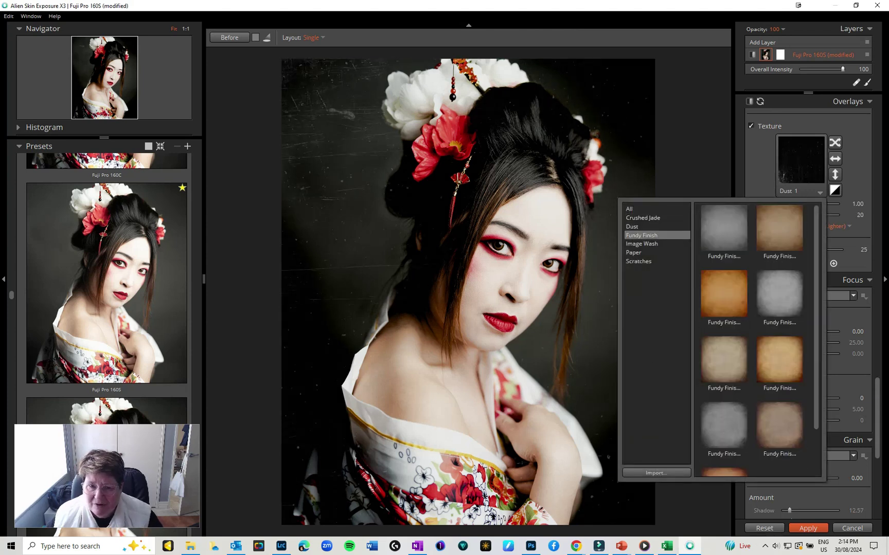
click(723, 228)
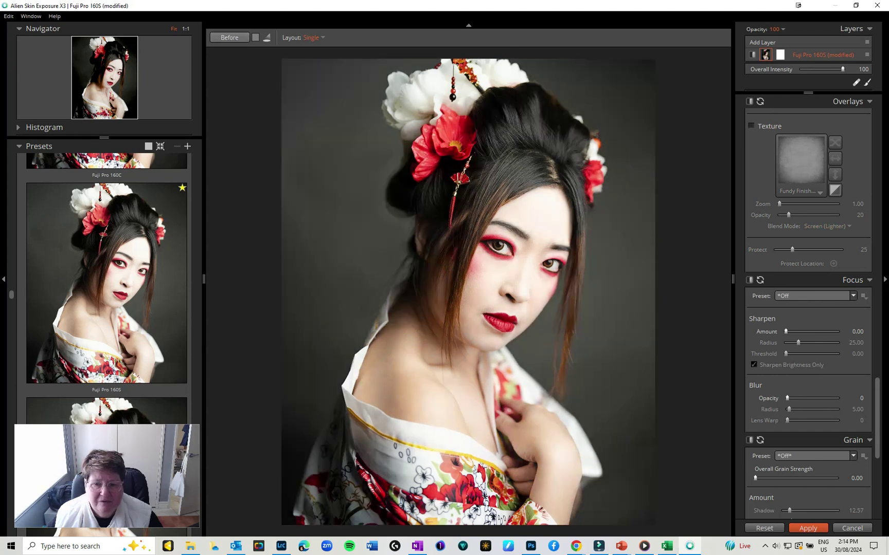
key(backslash)
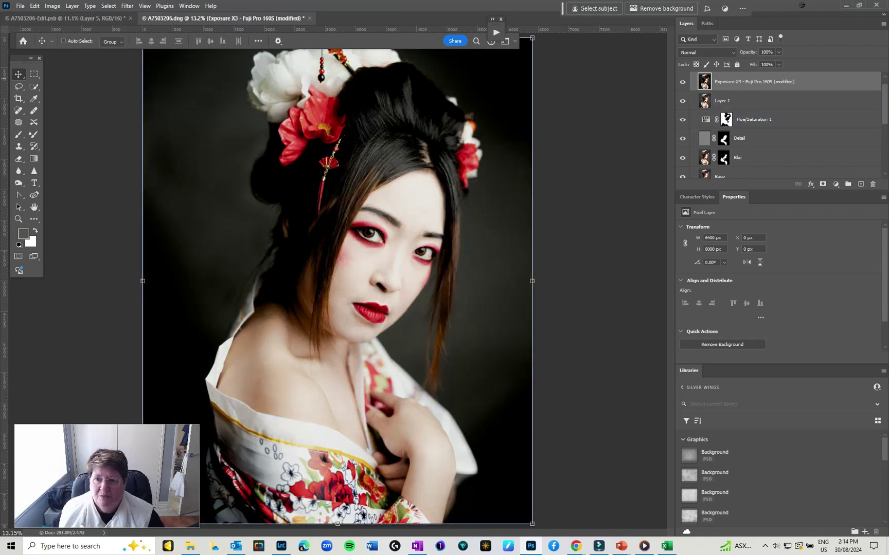
Hide the Exposure X3 layer and open Layer 1 in the DxO FilmPack 7 filter
click(683, 82)
click(730, 102)
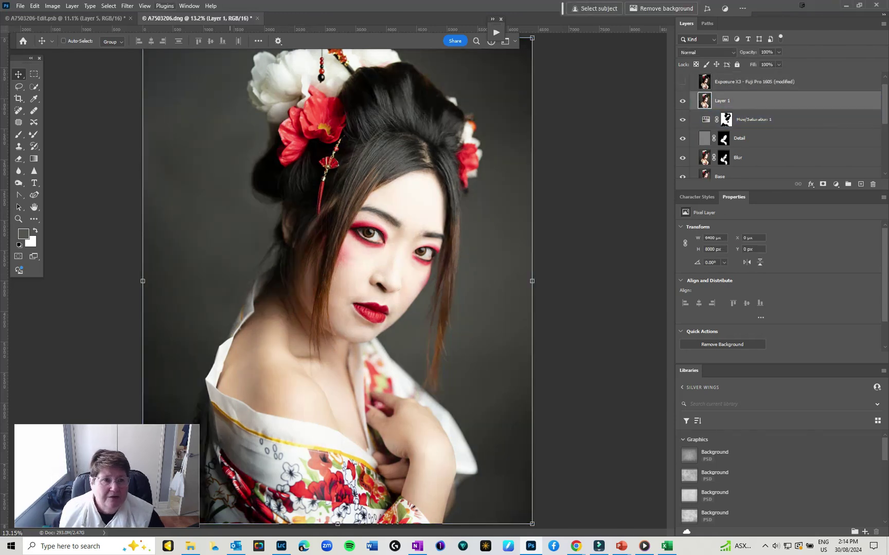
click(127, 5)
mouse_move(154, 252)
click(265, 251)
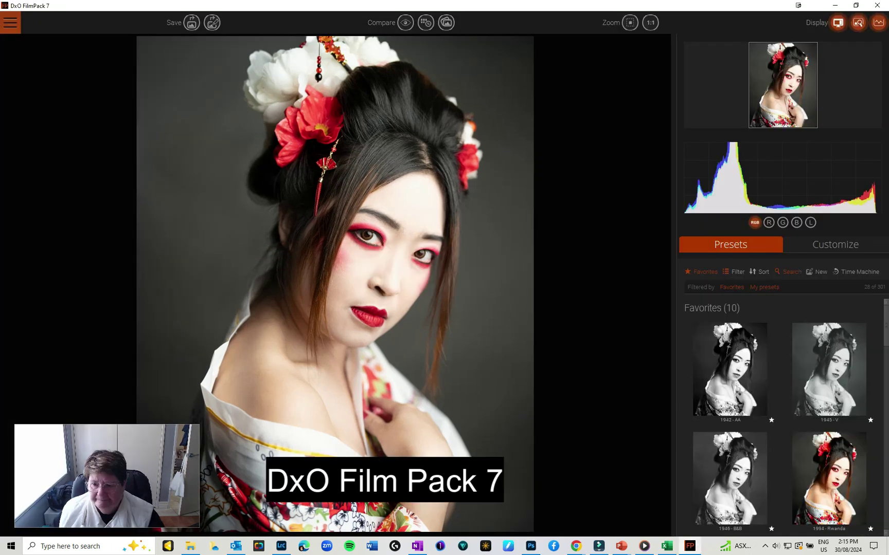
Search the presets for "fuji pro" and preview Fujifilm Provia 100F, Provia 400F and Generic Fujifilm Provia 100
click(787, 271)
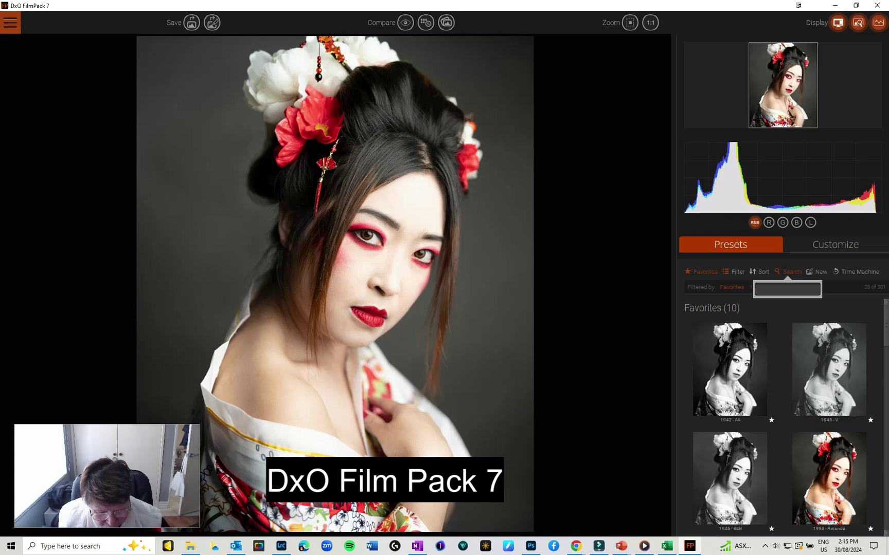
text(fuji pro)
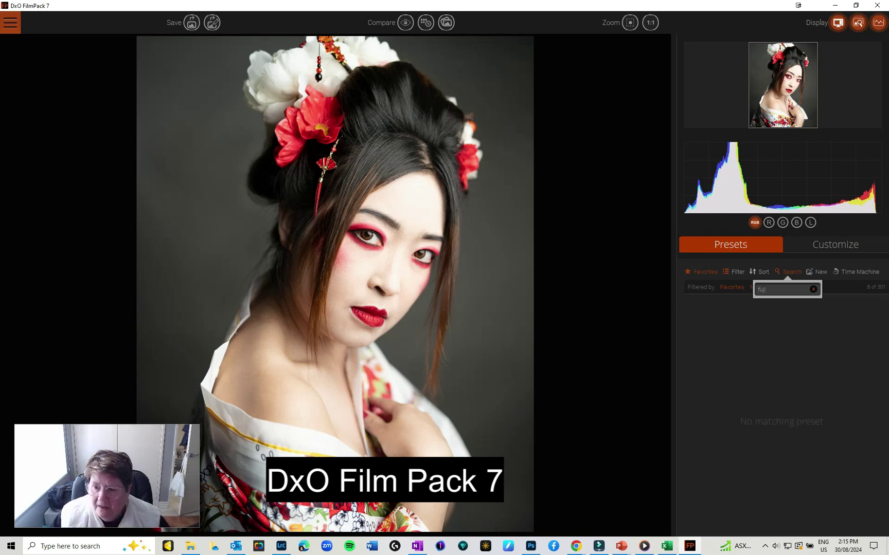
key(Return)
click(828, 463)
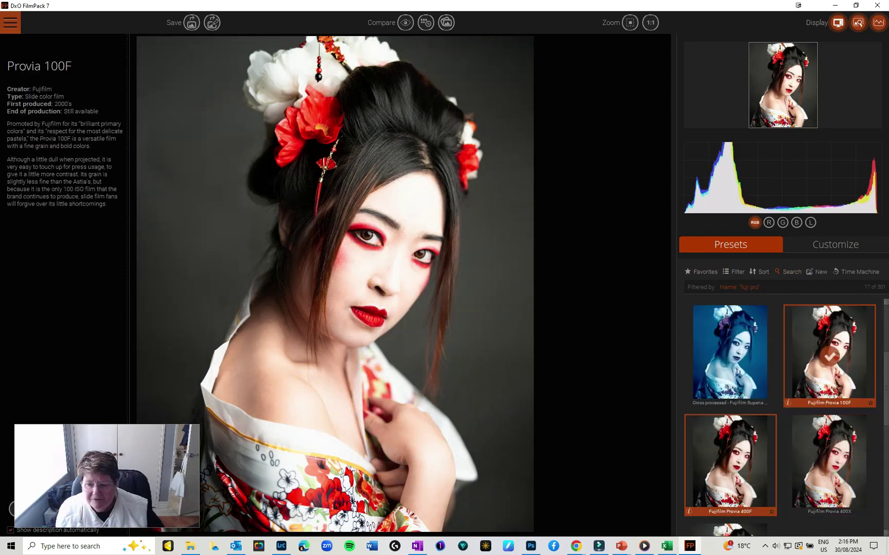
click(730, 463)
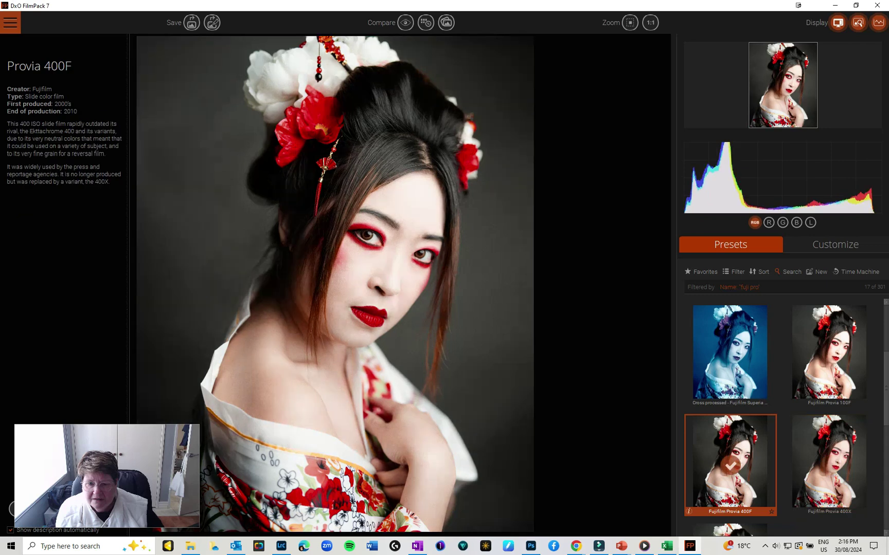
scroll(730, 438, down, 1)
scroll(781, 416, down, 2)
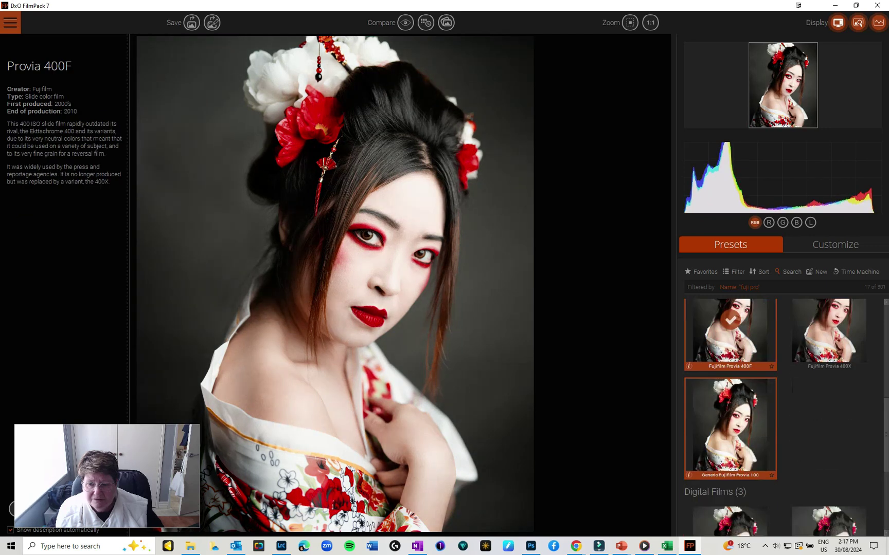
click(730, 426)
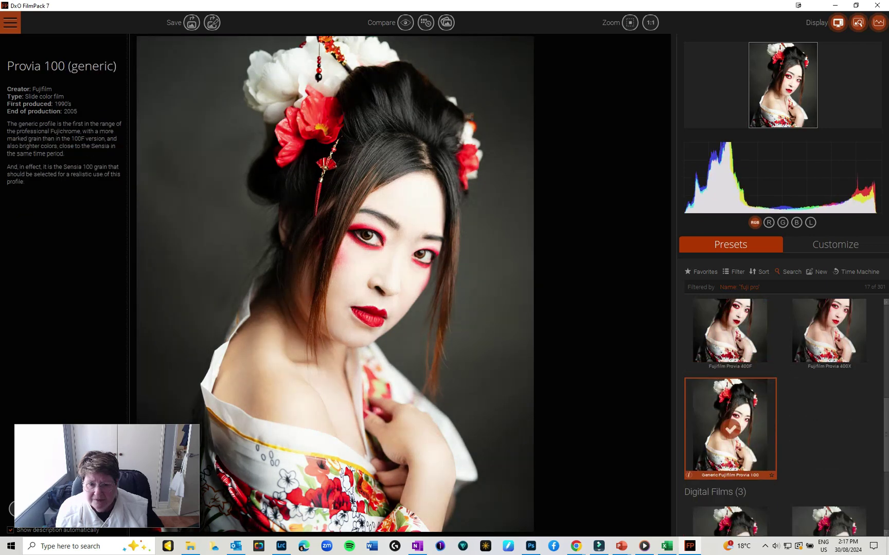
Preview the digital film presets Fujifilm PRO Neg. Hi, PRO Neg. Std and PROVIA/STANDARD on the portrait
scroll(730, 427, down, 2)
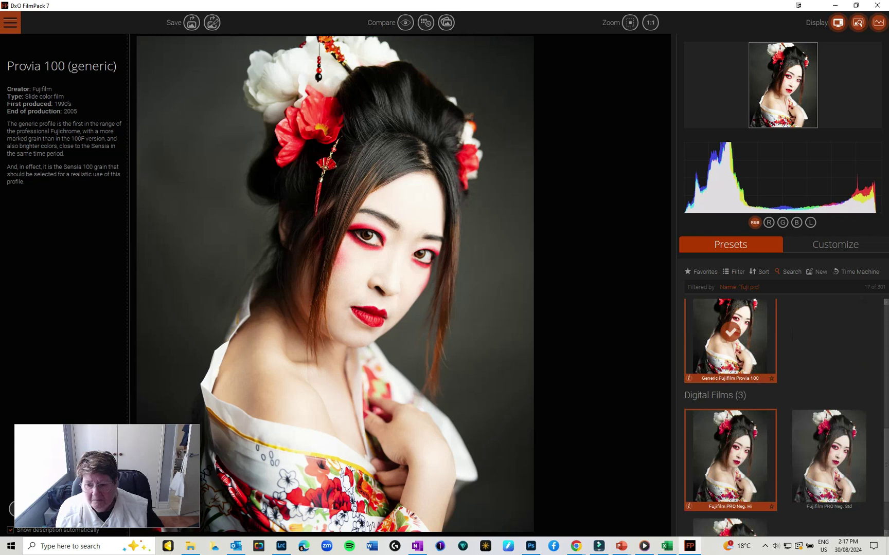
scroll(781, 416, down, 2)
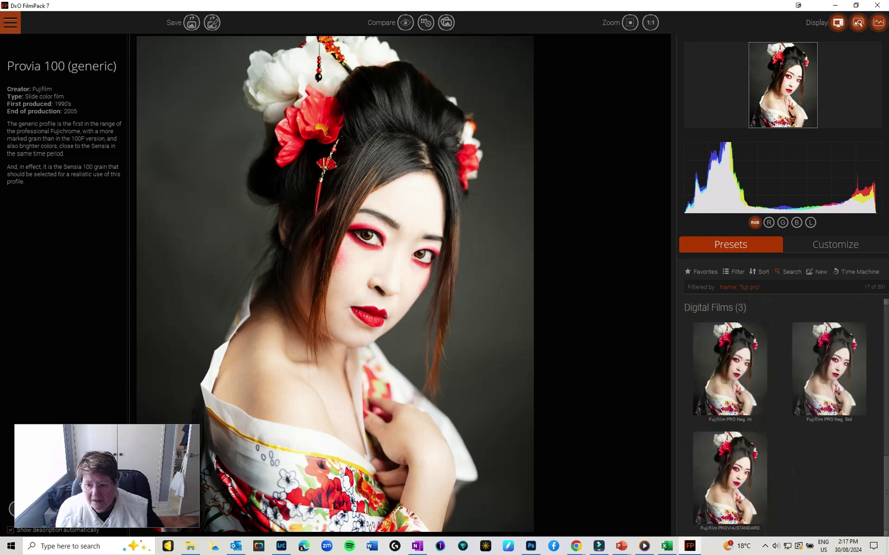
click(730, 370)
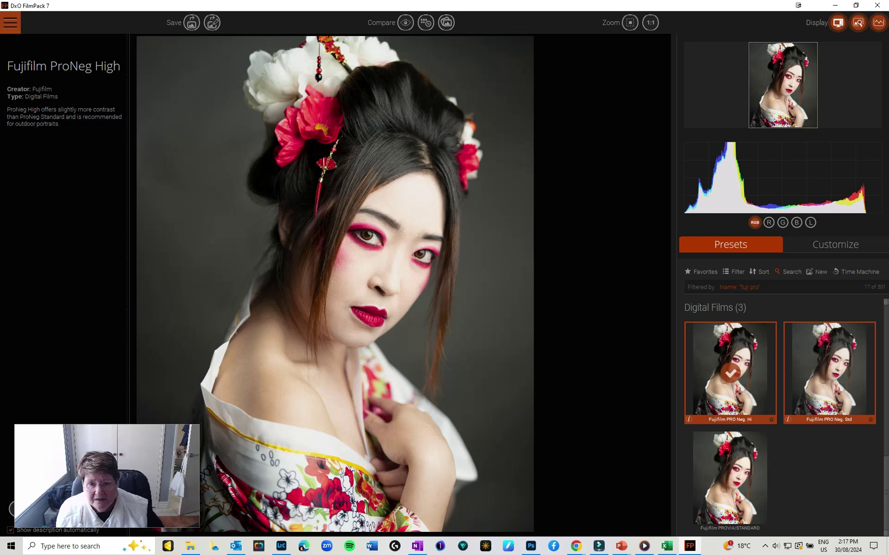
click(828, 370)
click(730, 479)
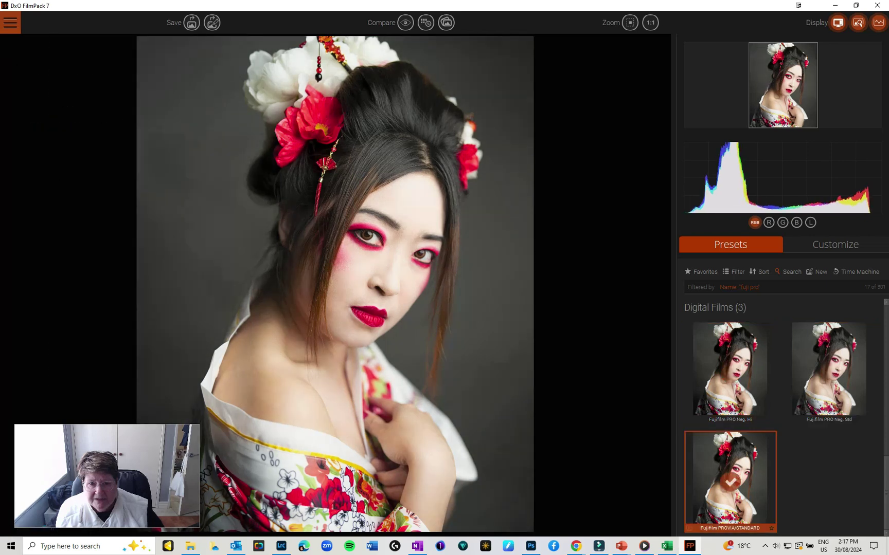
Compare the Generic Fujifilm Provia 100 preset with Fujifilm Provia 400F and 400X
scroll(782, 412, up, 2)
click(731, 344)
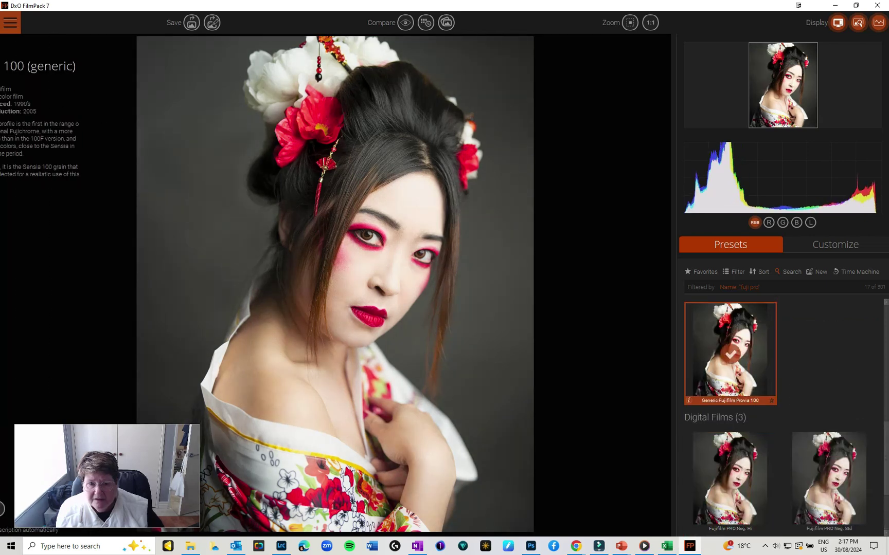
scroll(782, 417, up, 2)
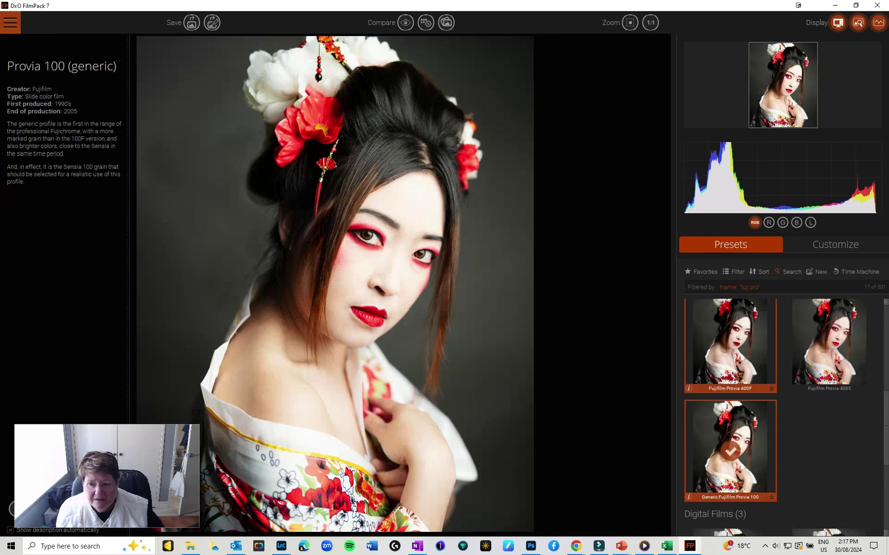
click(730, 344)
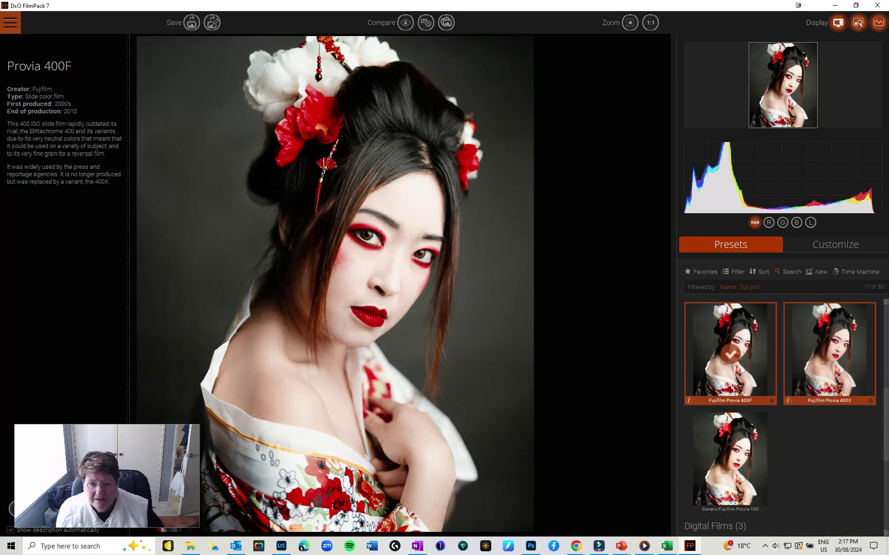
click(828, 355)
Apply the Generic Fujifilm Provia 100 preset, mark it as a favorite, and save the result back to Photoshop
click(730, 460)
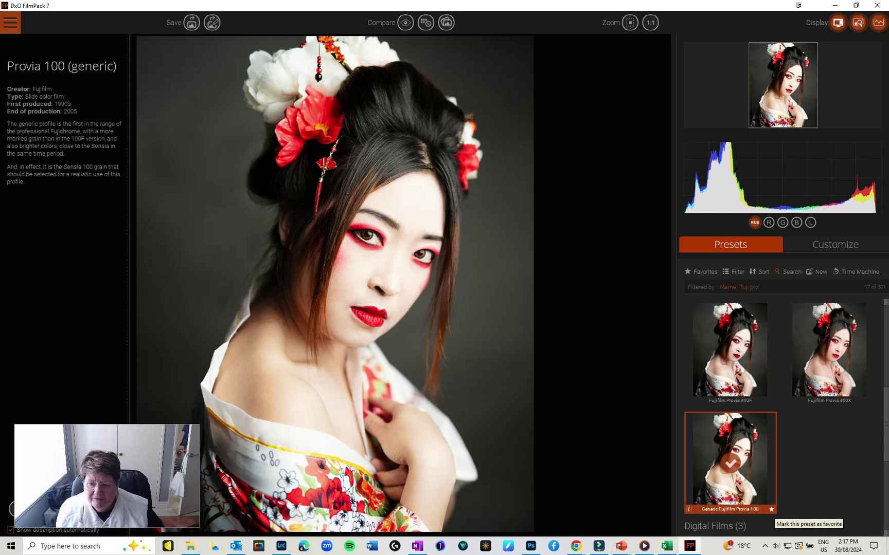
click(771, 509)
click(192, 23)
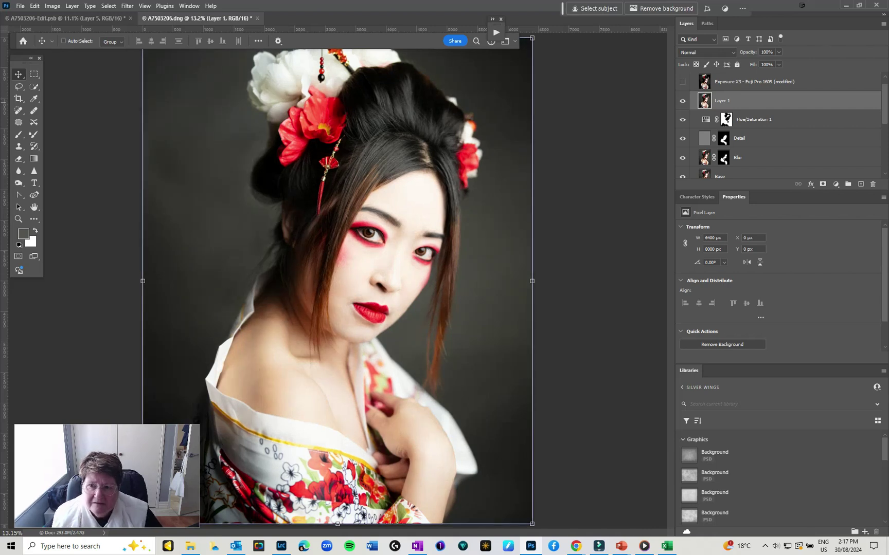
Show the Exposure X3 layer again and compare it with Layer 1 by toggling the visibility of both layers
click(682, 81)
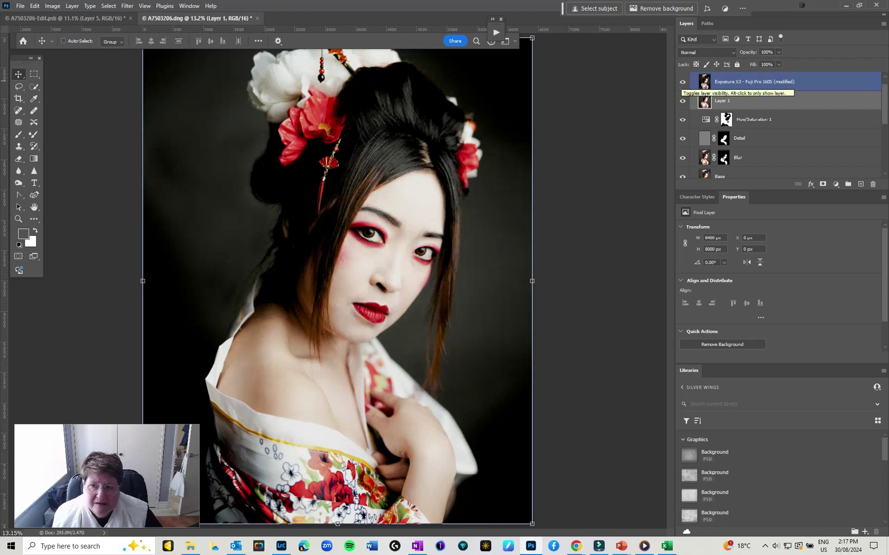
click(682, 81)
click(682, 81)
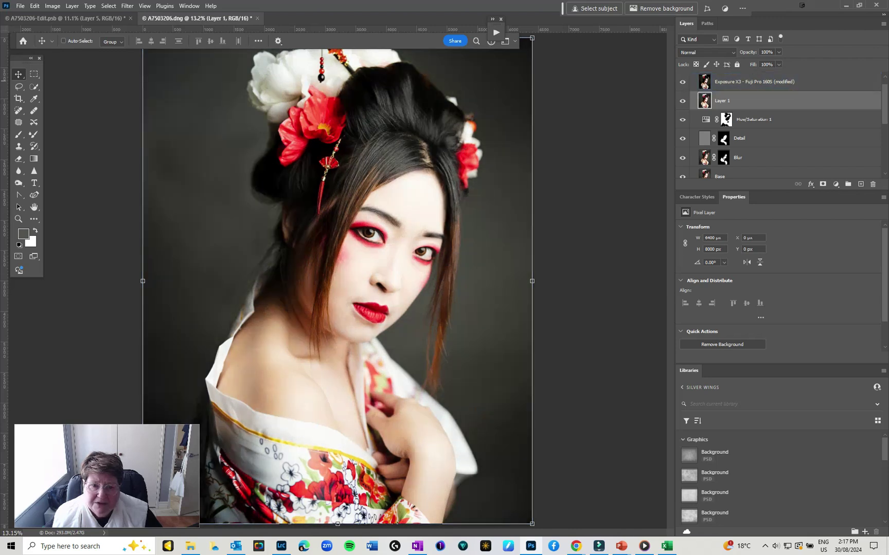
click(683, 101)
click(683, 101)
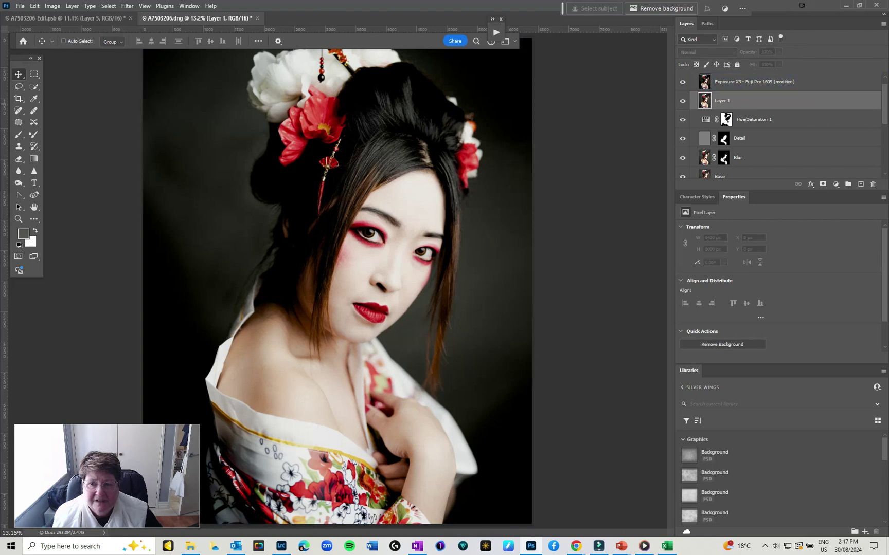
Lower the opacity of the Exposure X3 layer to 76%
click(751, 81)
click(778, 52)
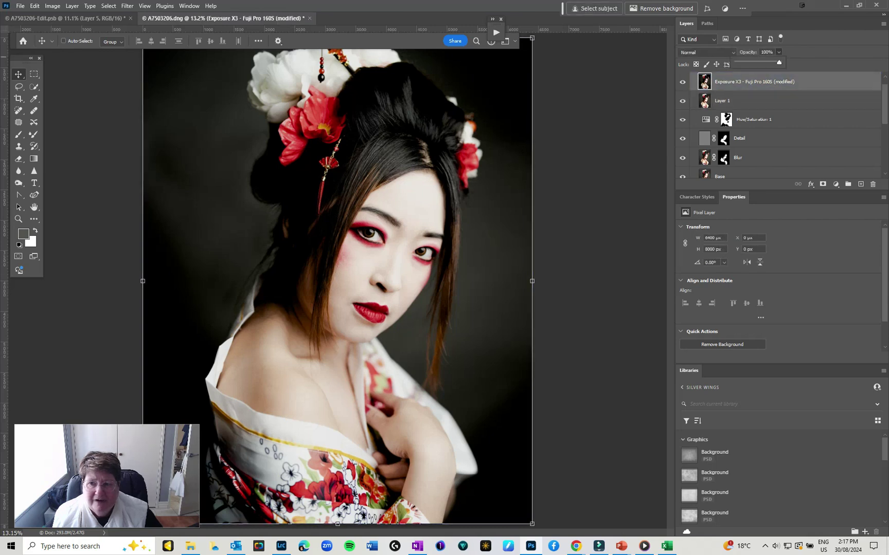
drag(779, 62, 769, 62)
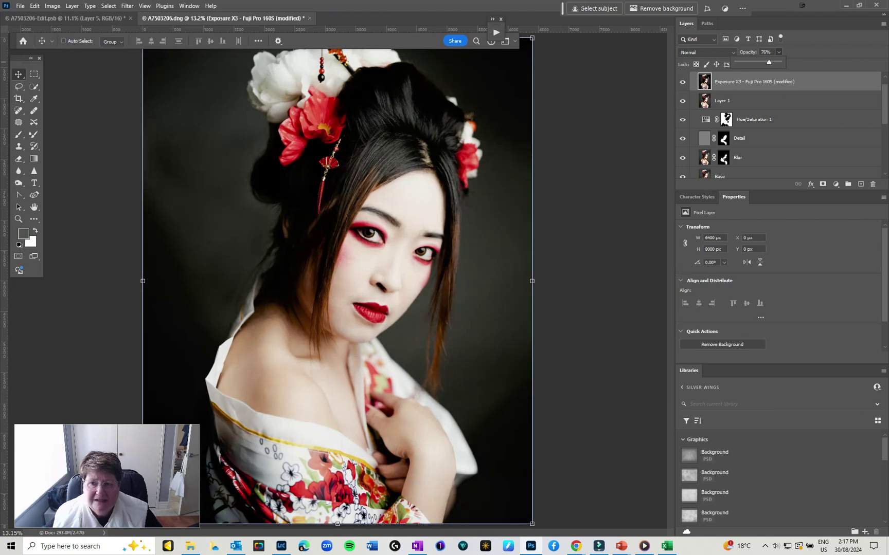
Delete Layer 1 beneath the Exposure X3 layer and select the Exposure X3 layer
click(757, 101)
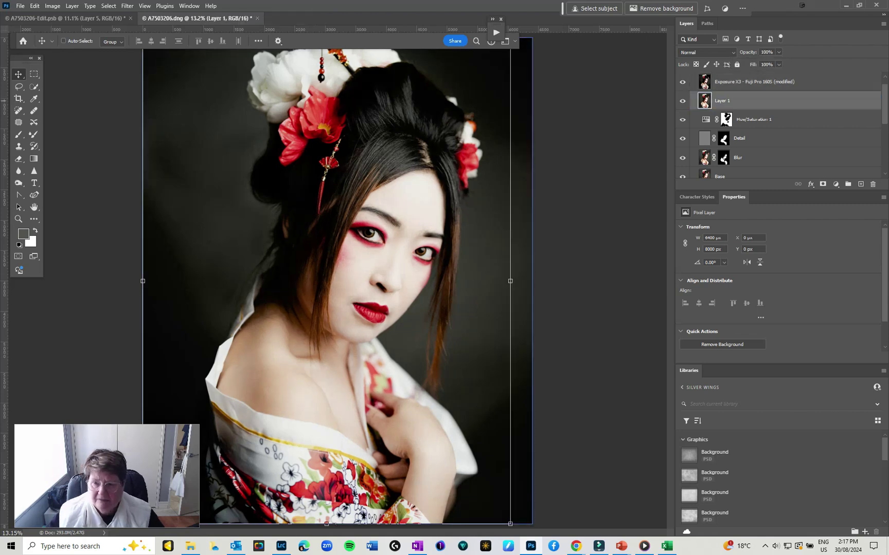
key(Delete)
click(753, 81)
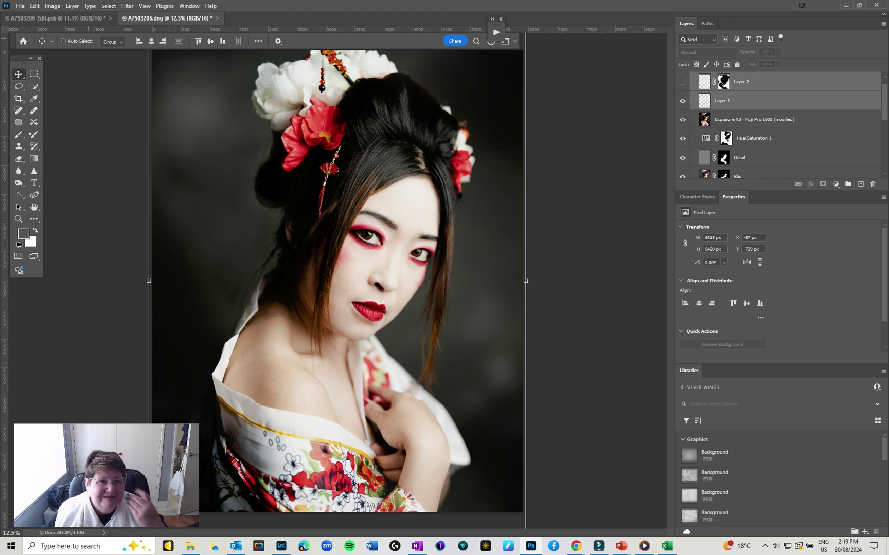
Select Layer 1 above the Exposure X3 layer, look through the available filters, and compare the portrait with and without that layer
click(127, 6)
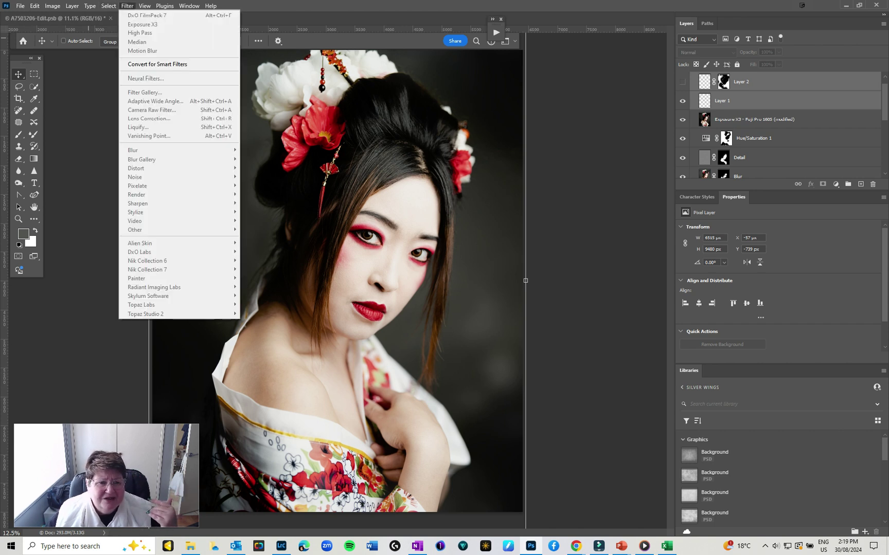
click(722, 101)
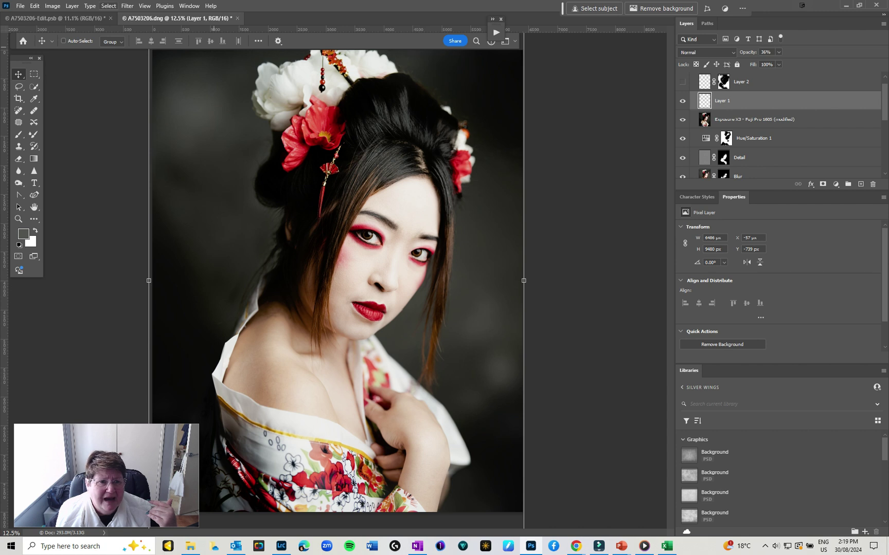
click(127, 6)
mouse_move(133, 151)
click(127, 5)
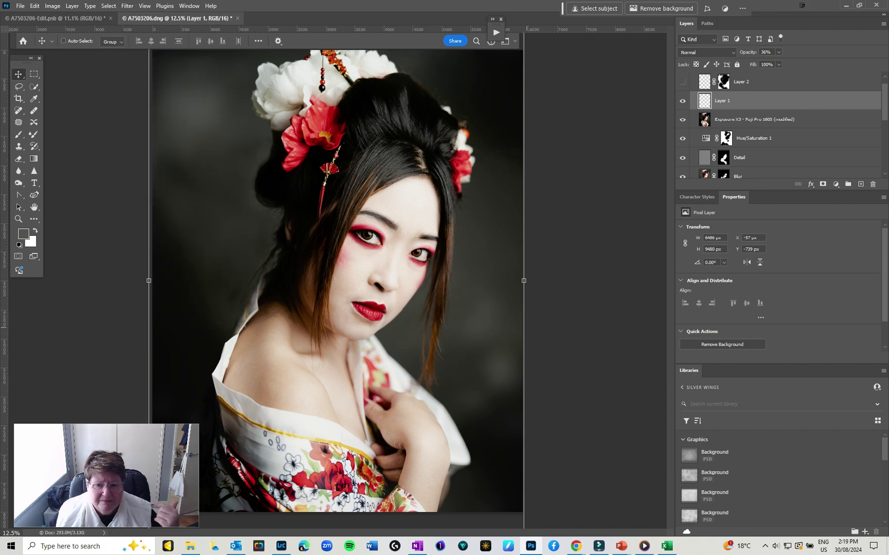
click(682, 101)
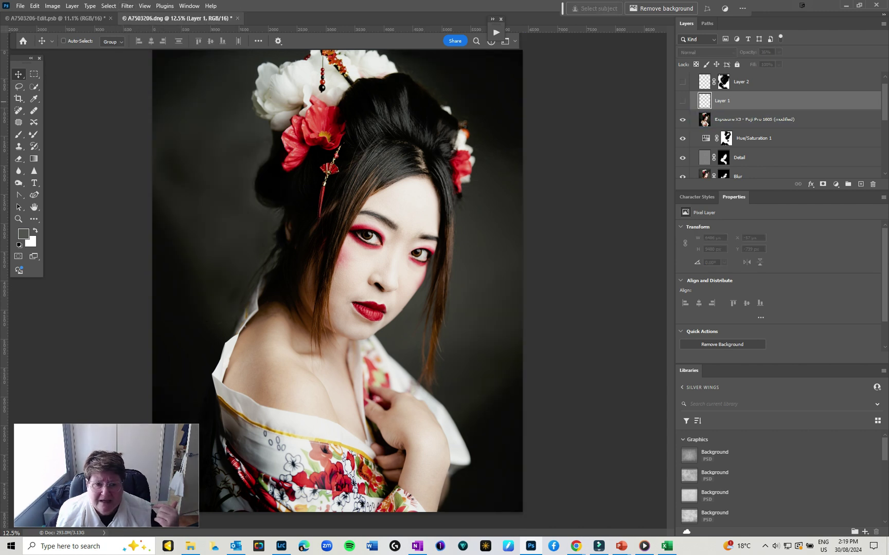
click(682, 101)
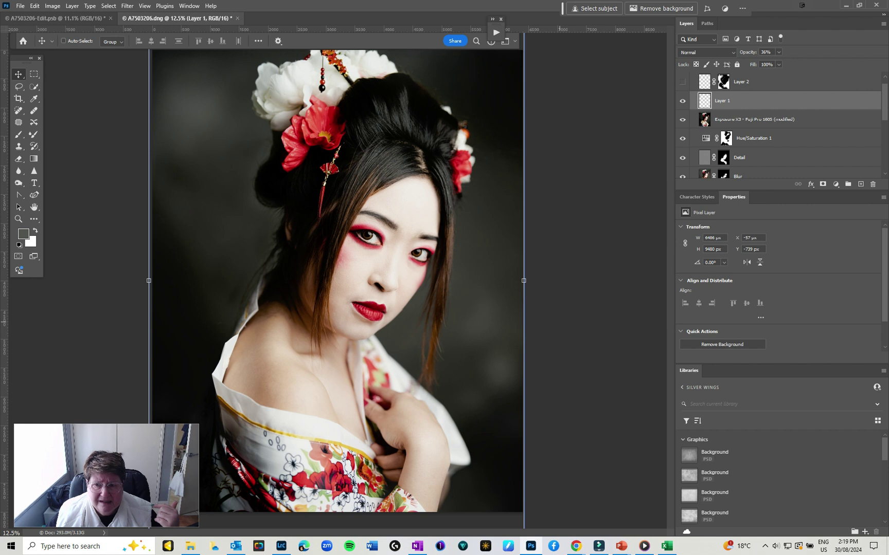
Show and select Layer 2, and compare its petals over the portrait with the layer mask disabled and re-enabled
click(682, 82)
click(761, 81)
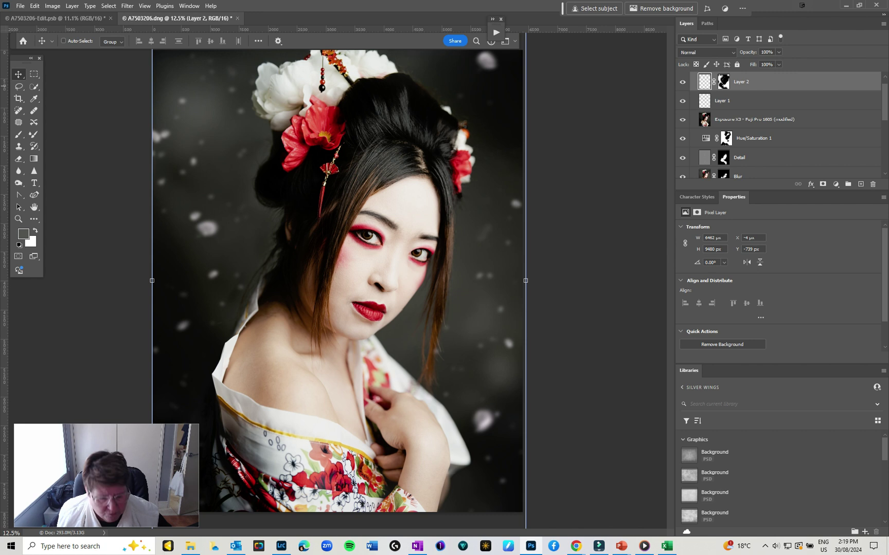
shift+click(723, 82)
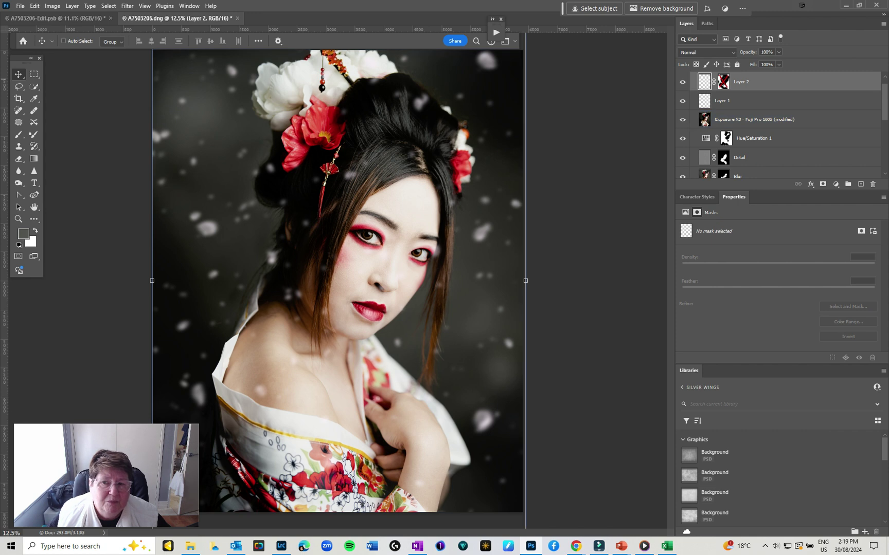
shift+click(723, 82)
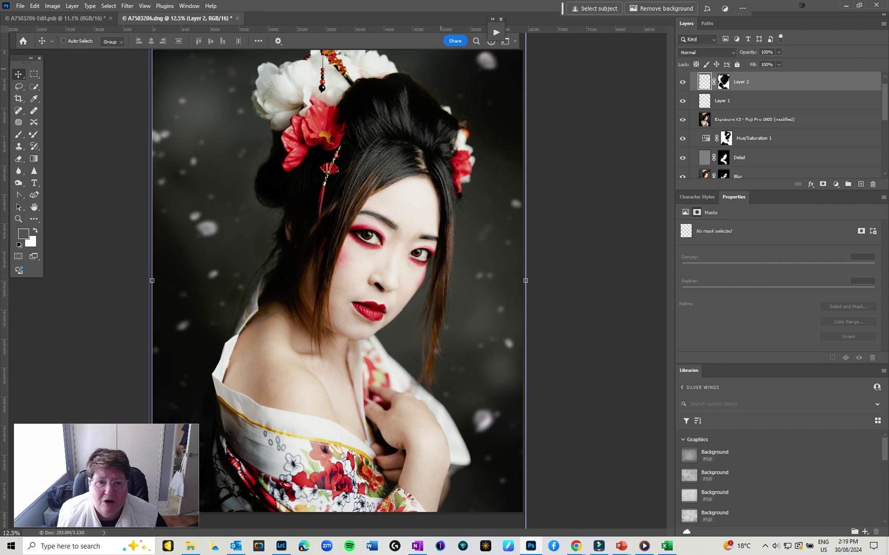
Add a Hue/Saturation adjustment layer above Layer 2 and raise the saturation of the Reds to +8
click(836, 184)
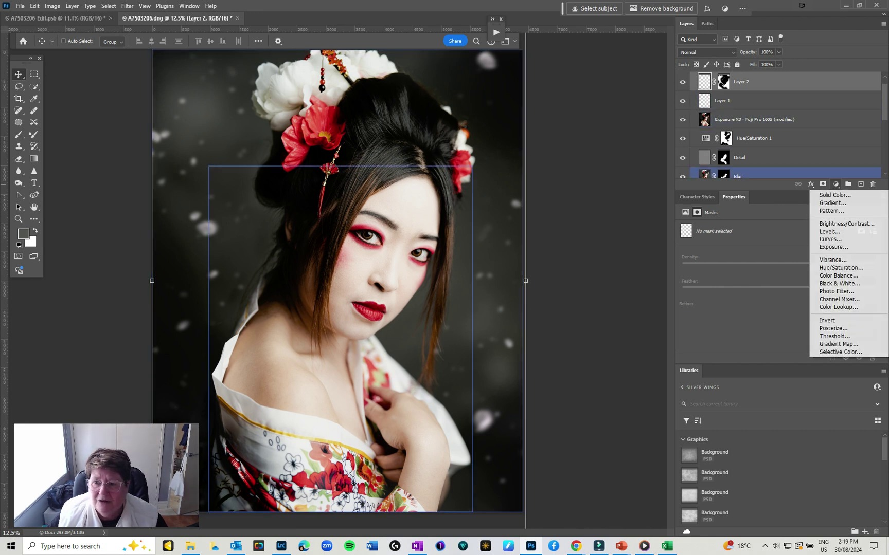
click(841, 268)
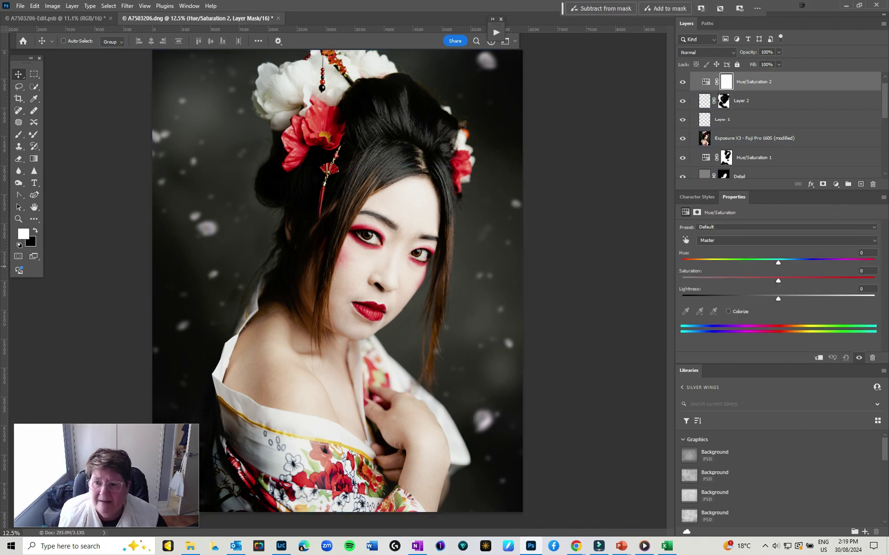
click(787, 240)
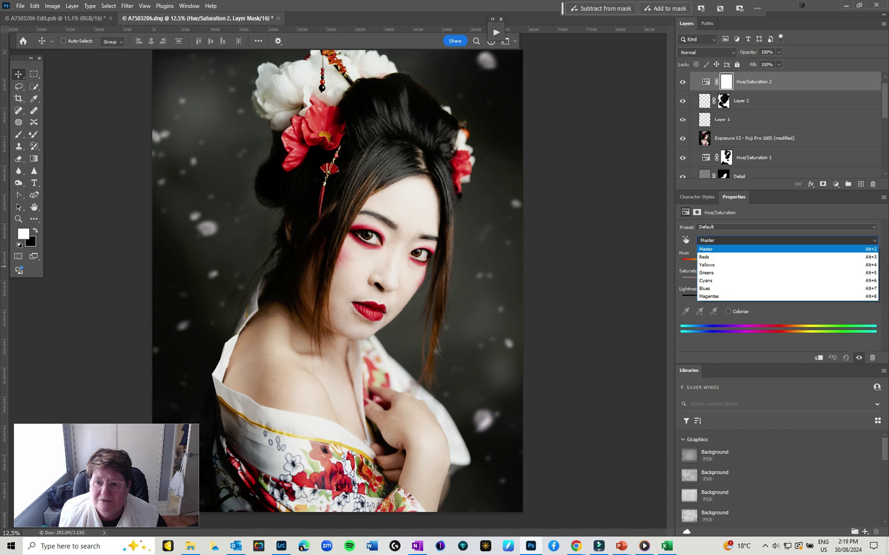
click(786, 257)
drag(778, 281, 786, 280)
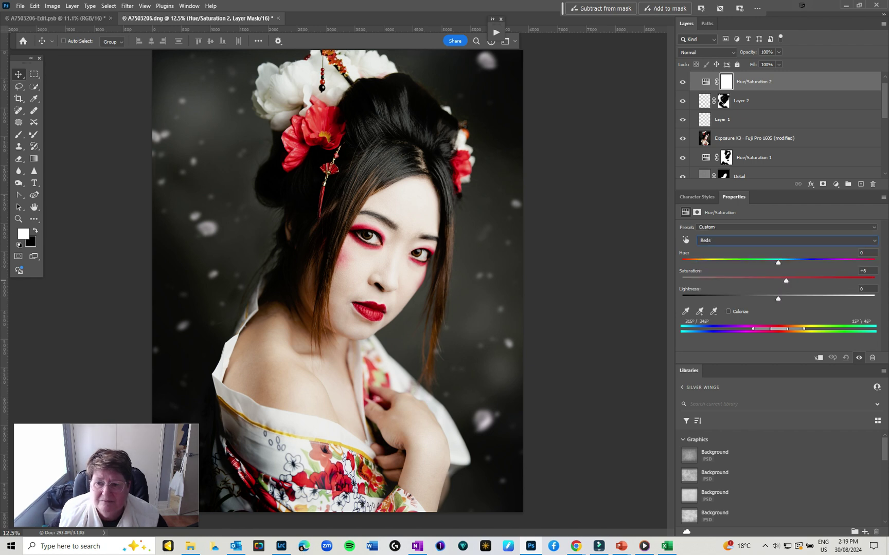